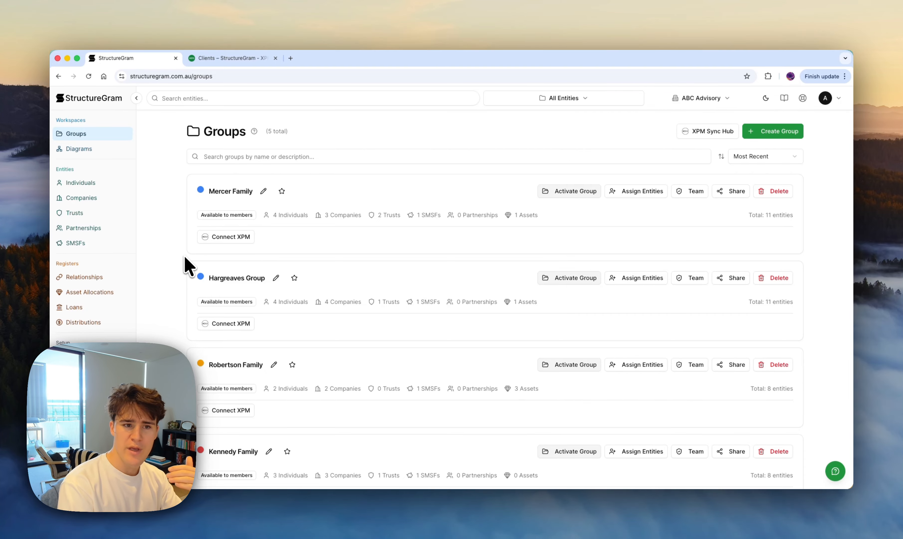
Check the members of Kelly Demo Group in Xero Practice Manager, and create an active StructureGram group named Kelly Group.
click(207, 60)
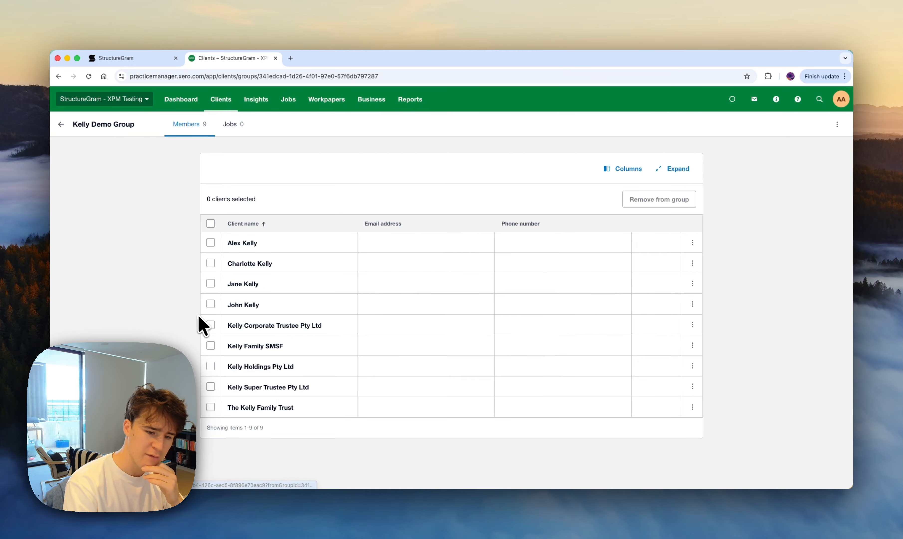
click(146, 57)
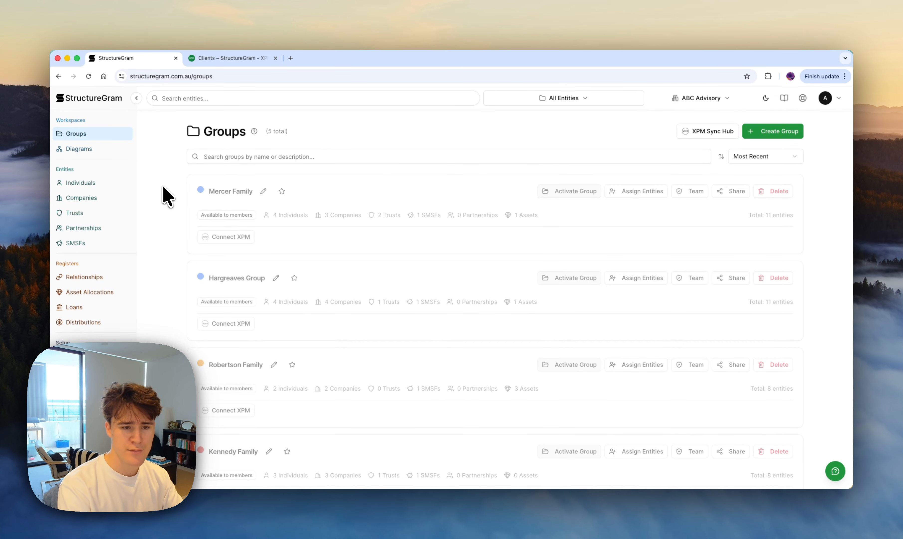
click(743, 149)
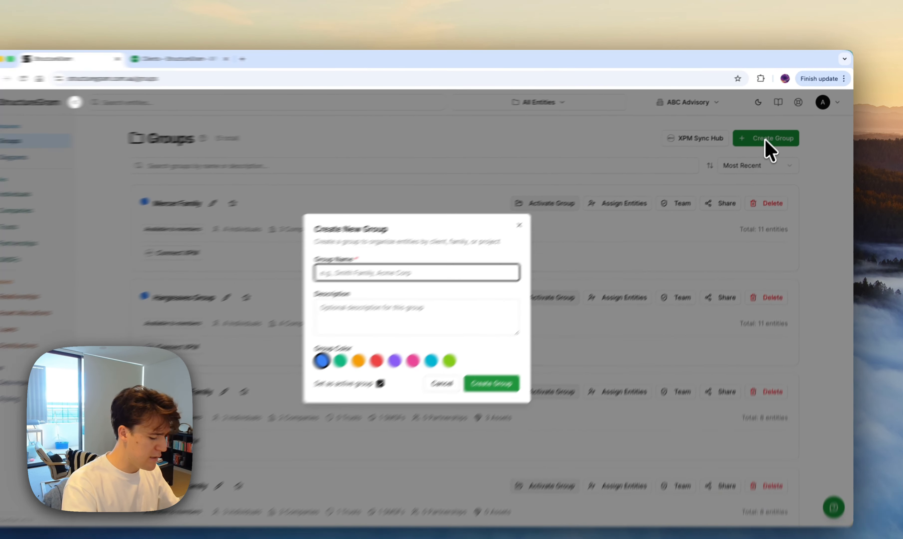
text(Kel)
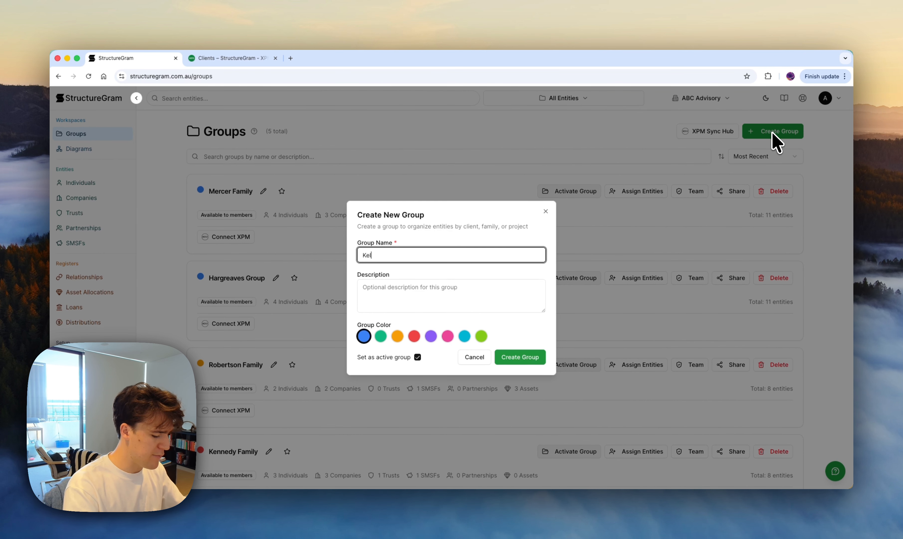
key(BackSpace)
key(BackSpace)
key(BackSpace)
key(BackSpace)
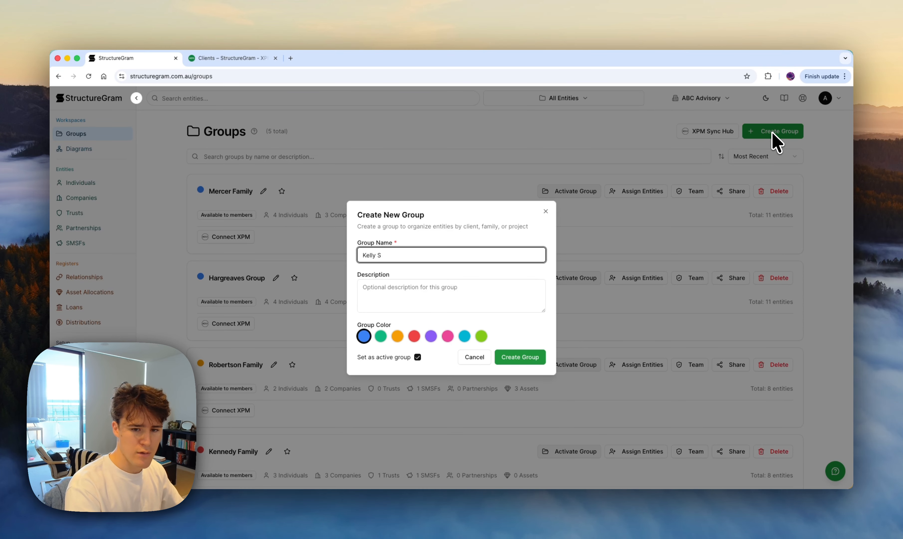
text(Group)
key(Return)
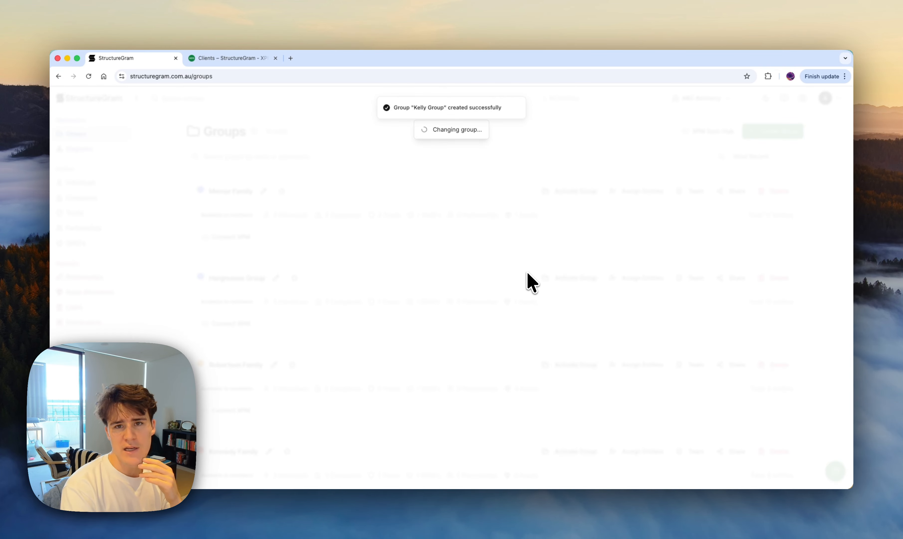
Connect Kelly Group to Xero Practice Manager by linking it to the existing XPM group Kelly Demo Group.
scroll(409, 342, down, 7)
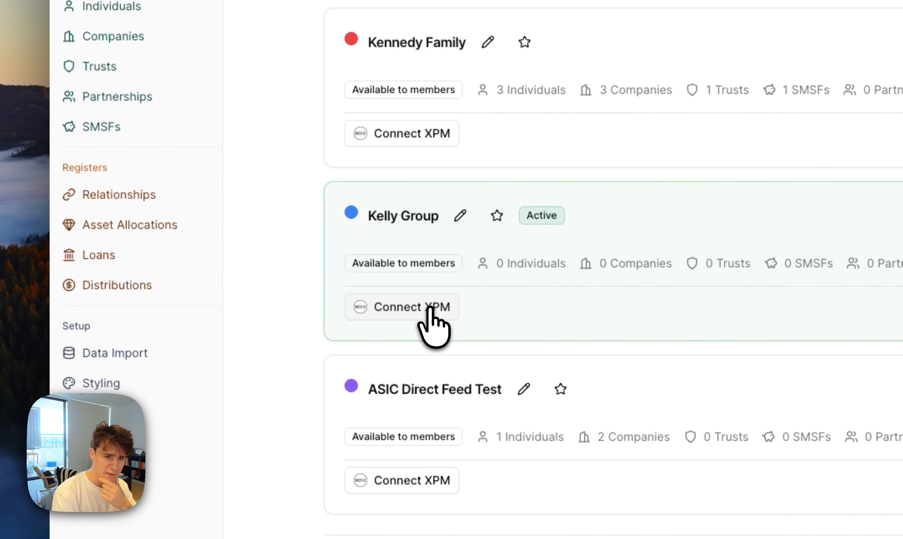
click(249, 333)
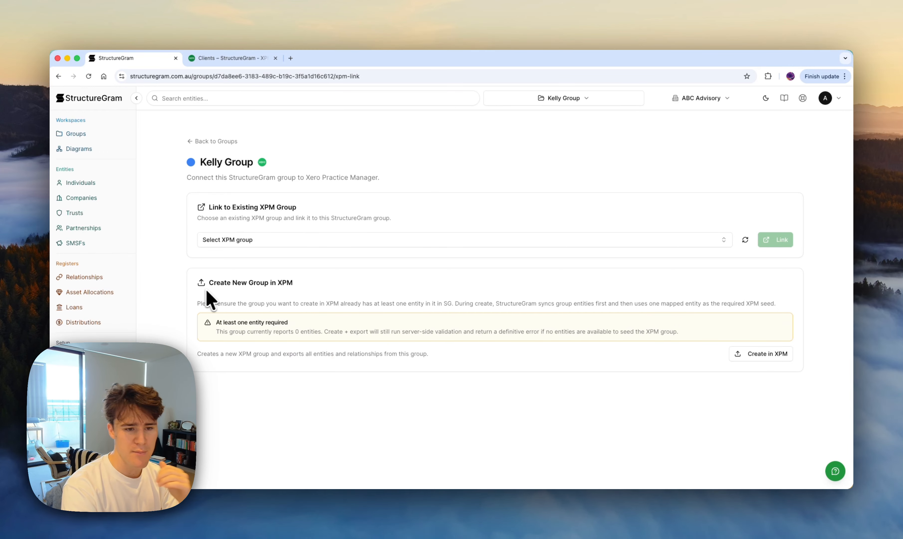
click(239, 242)
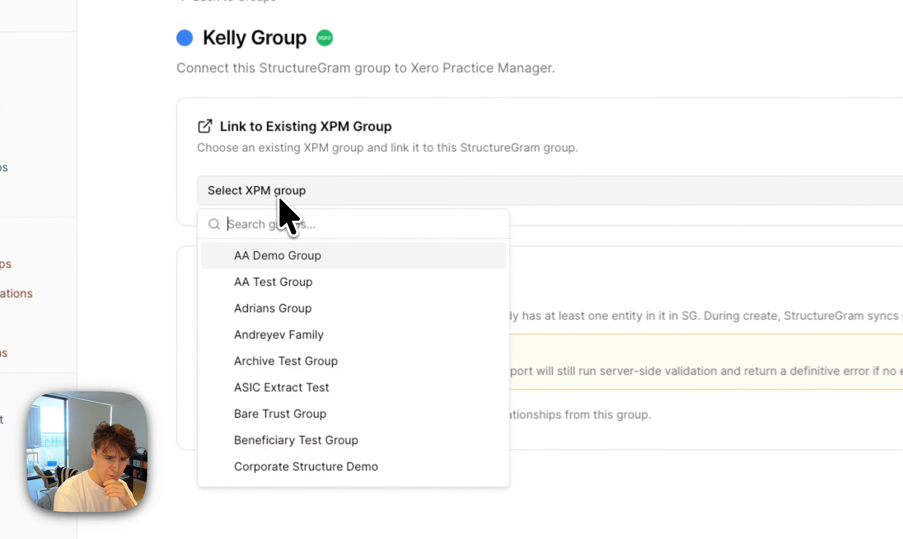
scroll(298, 315, down, 5)
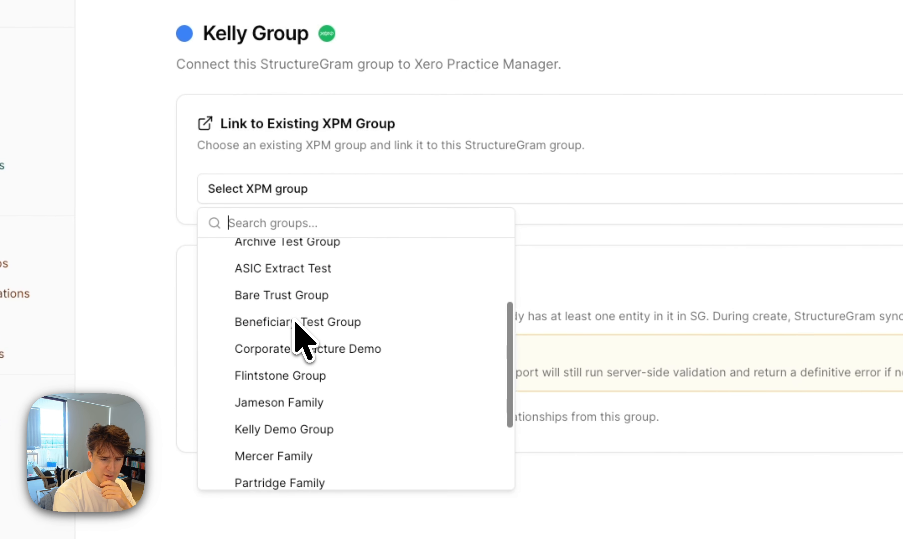
click(302, 344)
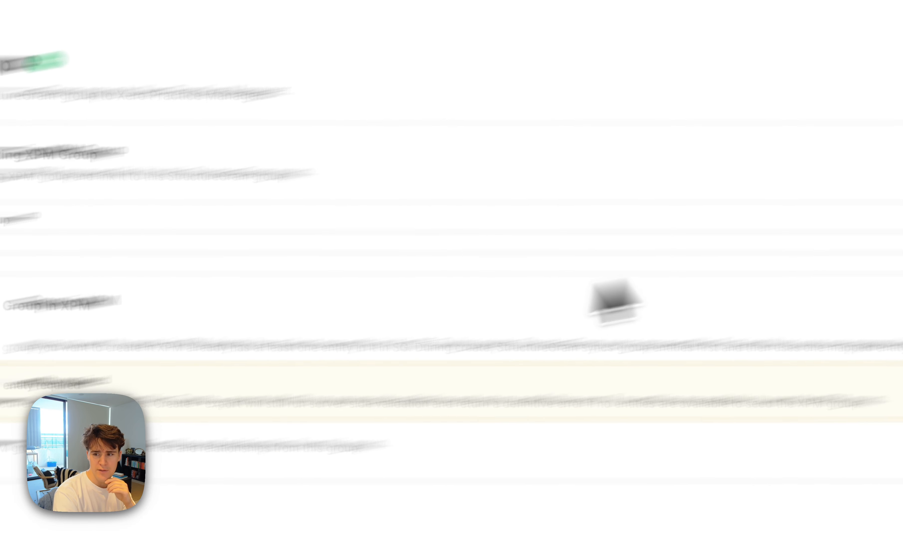
click(715, 305)
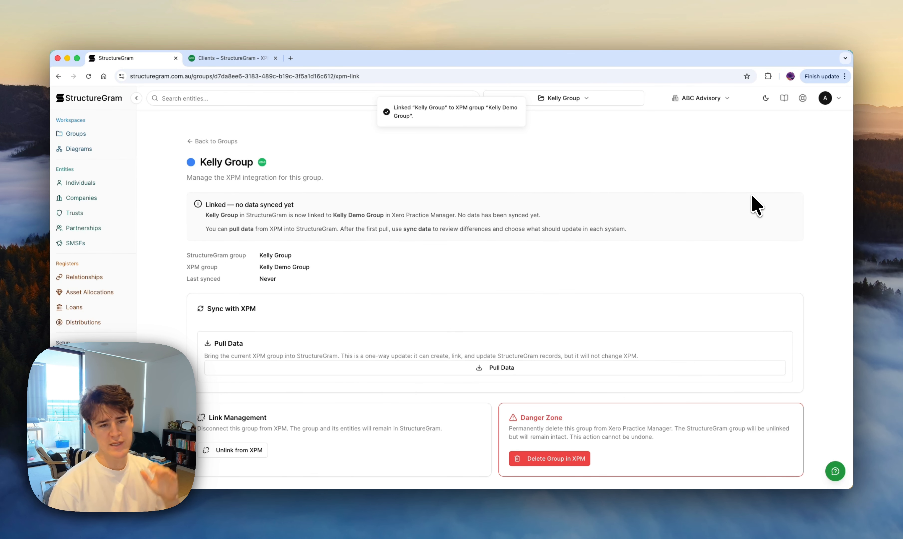
Pull the XPM data into Kelly Group and review the full pull details of entities and relationships.
scroll(698, 252, down, 1)
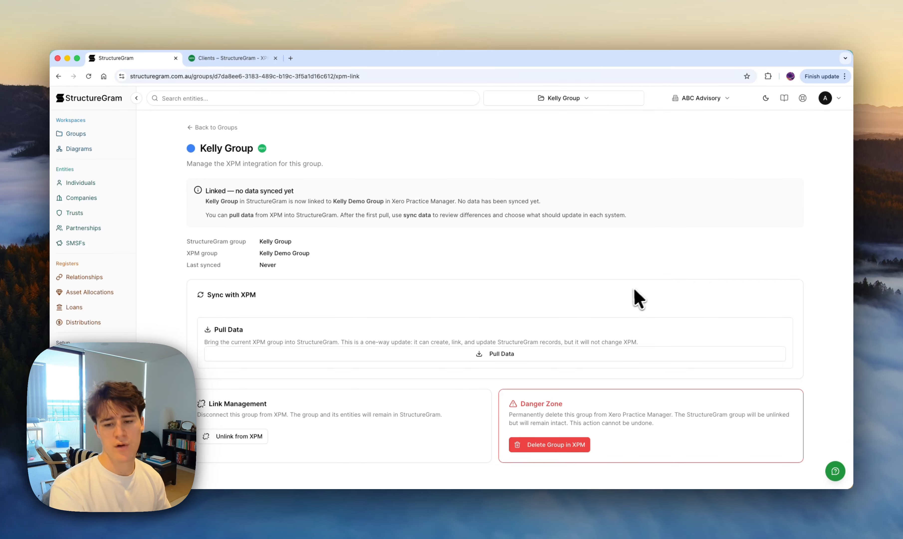
click(546, 353)
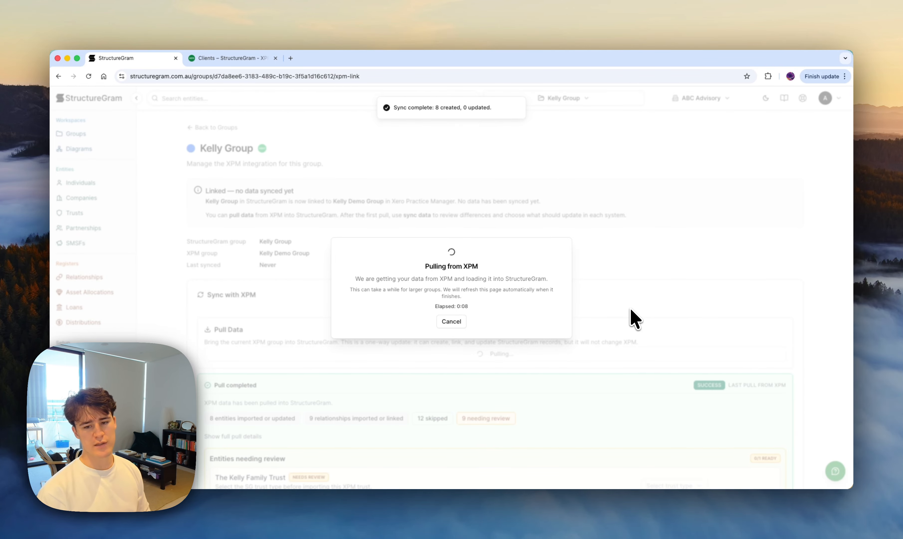
scroll(631, 317, down, 5)
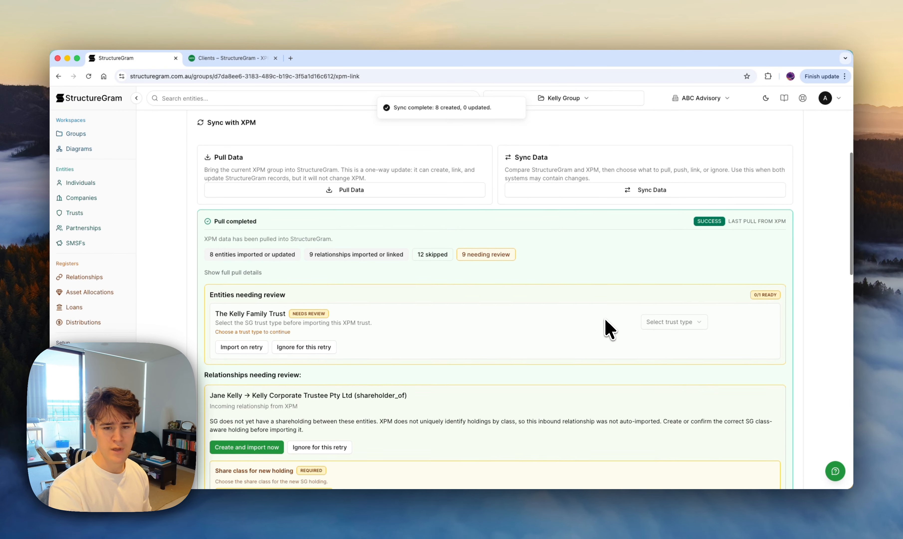
scroll(610, 330, down, 2)
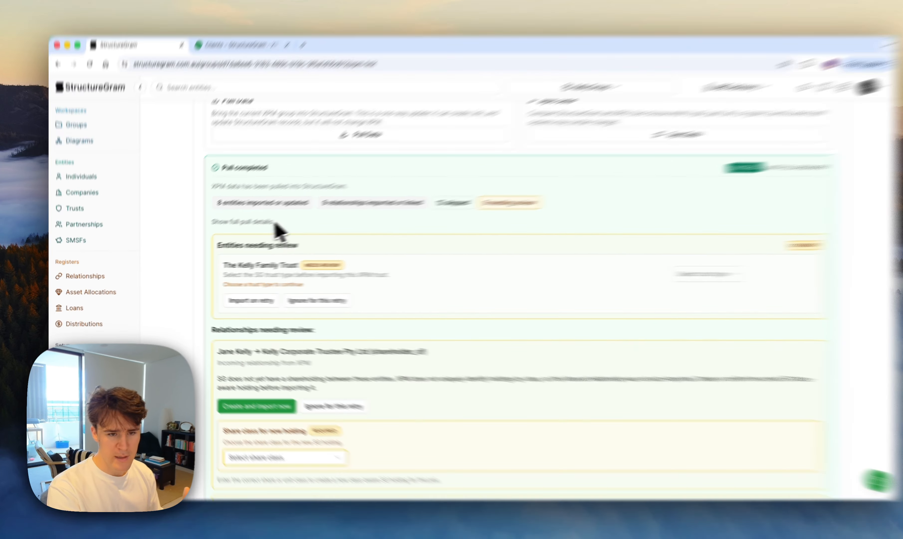
click(258, 225)
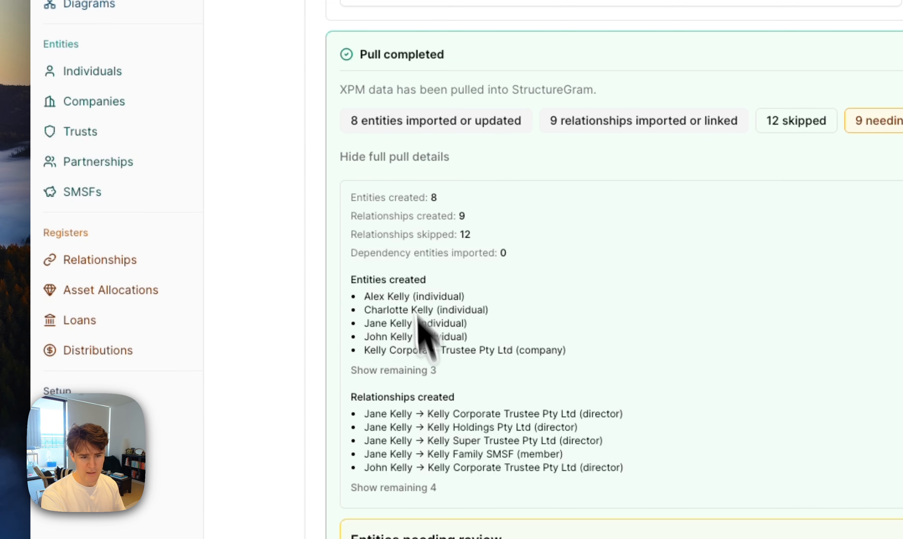
scroll(421, 332, down, 2)
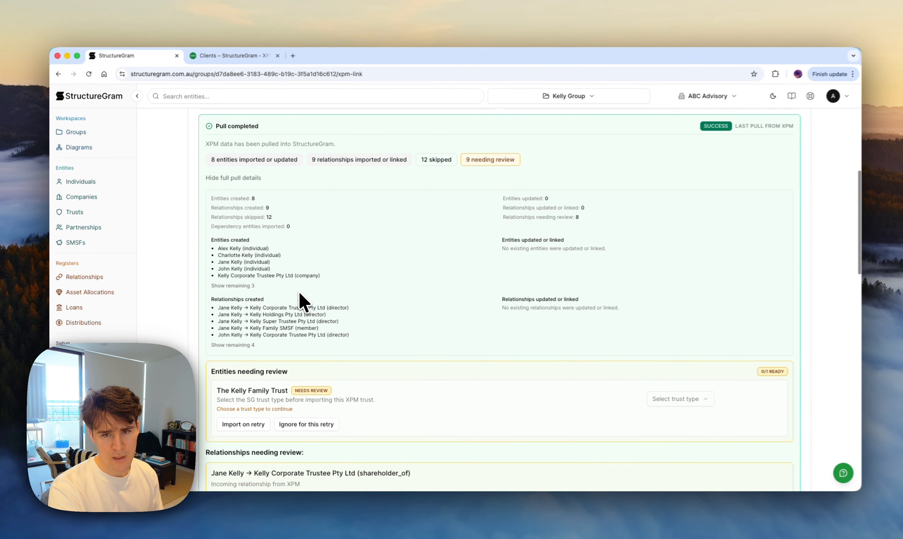
scroll(300, 301, down, 2)
scroll(299, 302, down, 5)
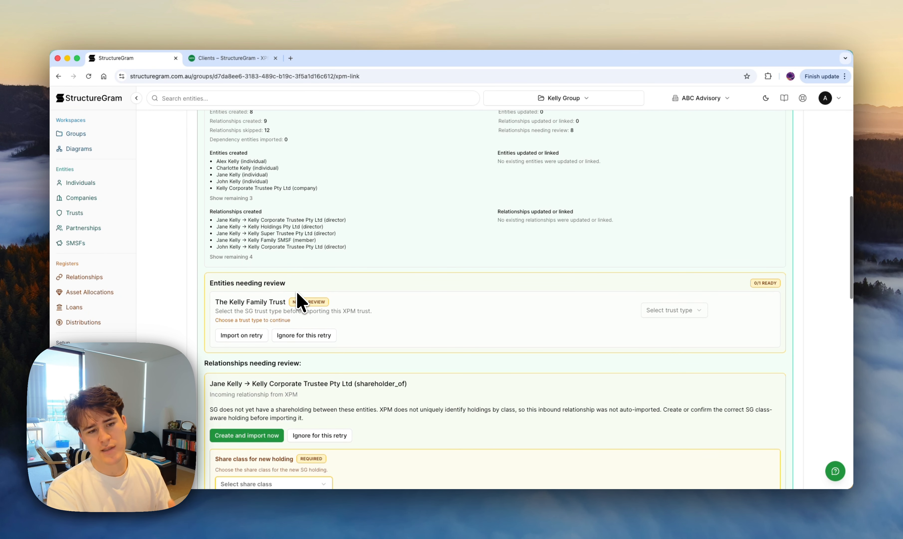
Set the trust type of The Kelly Family Trust to Discretionary trust in the entities needing review.
scroll(299, 301, down, 3)
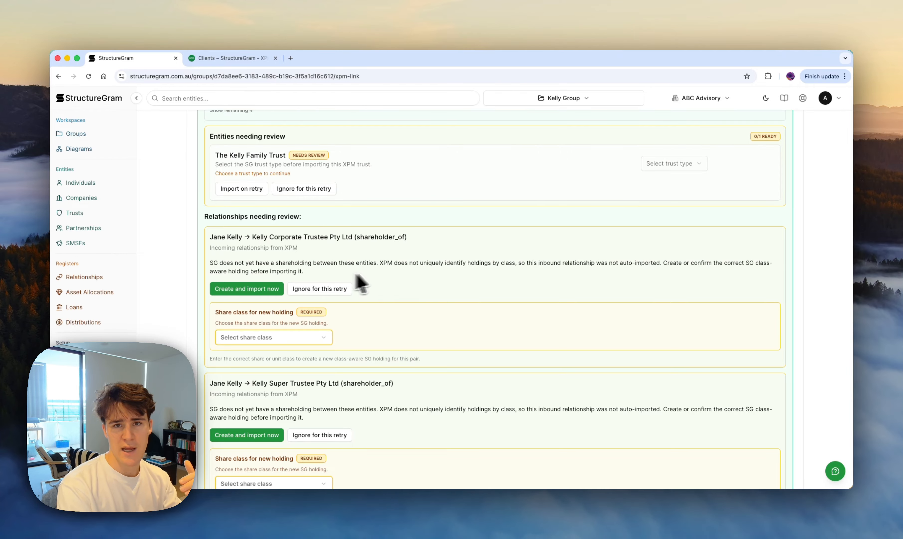
click(659, 164)
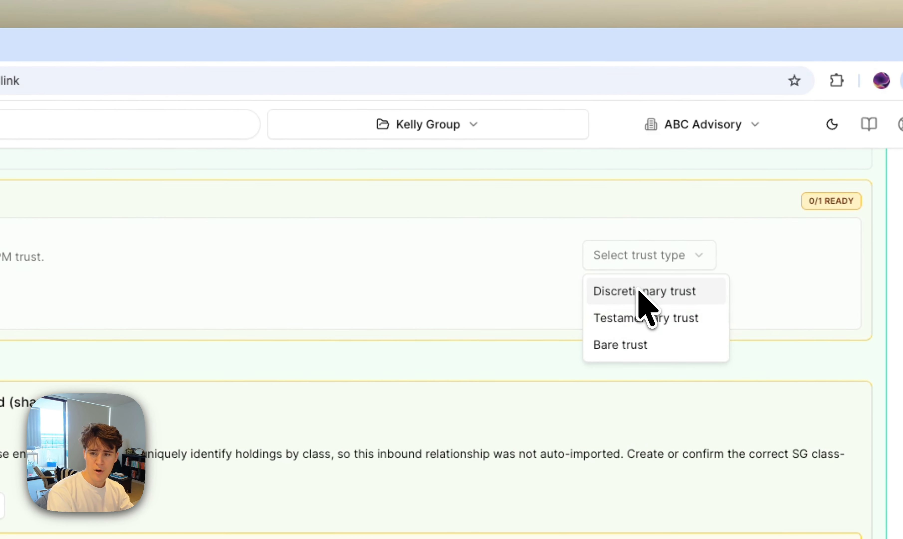
click(640, 291)
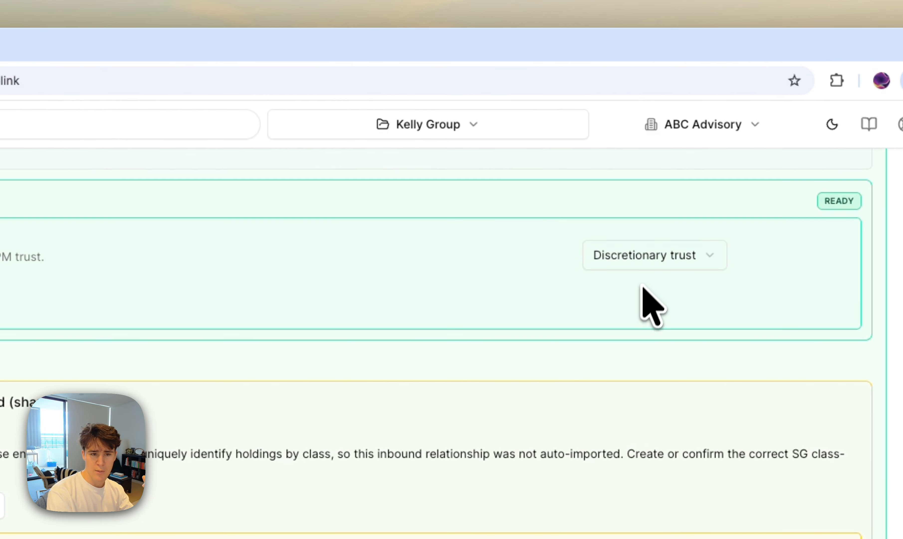
Assign Ordinary Shares to each shareholding needing review in Kelly Corporate Trustee and Kelly Super Trustee Pty Ltd, and apply the selections to continue the pull.
scroll(293, 323, down, 5)
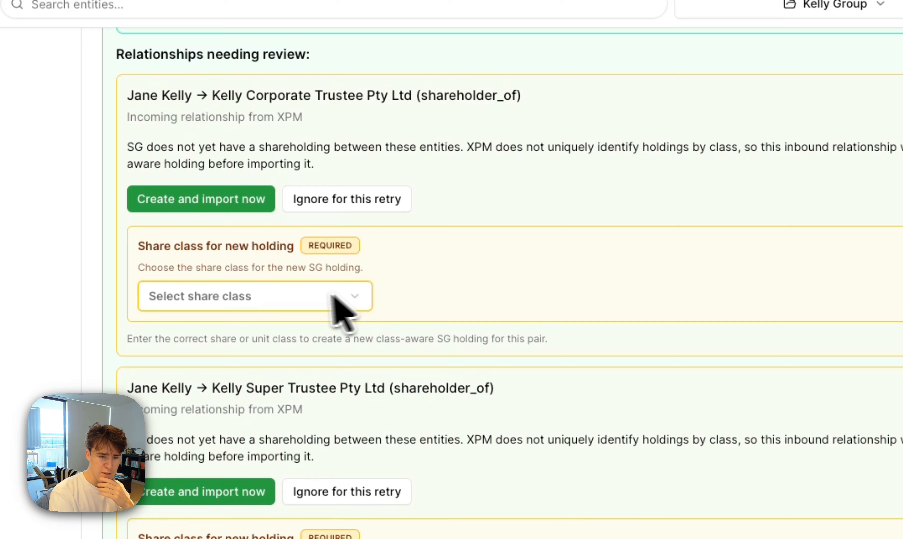
click(332, 296)
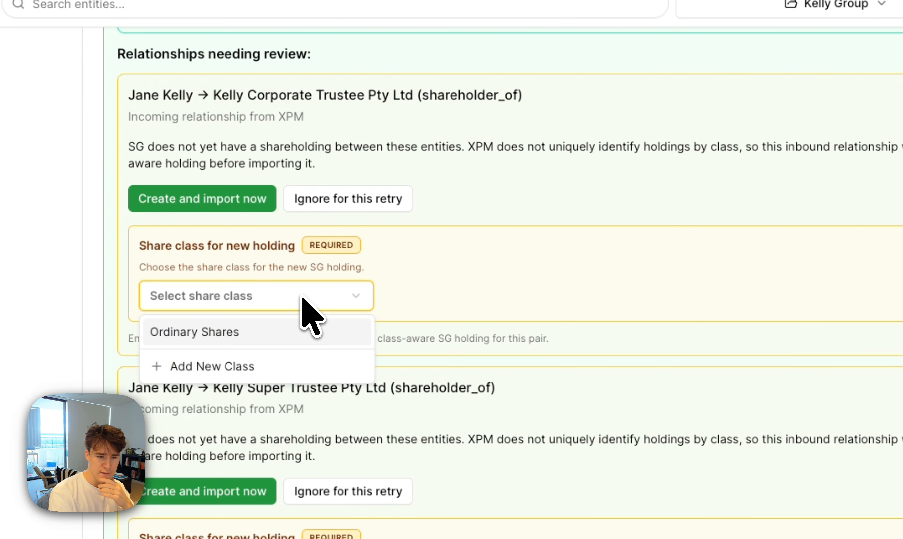
click(258, 329)
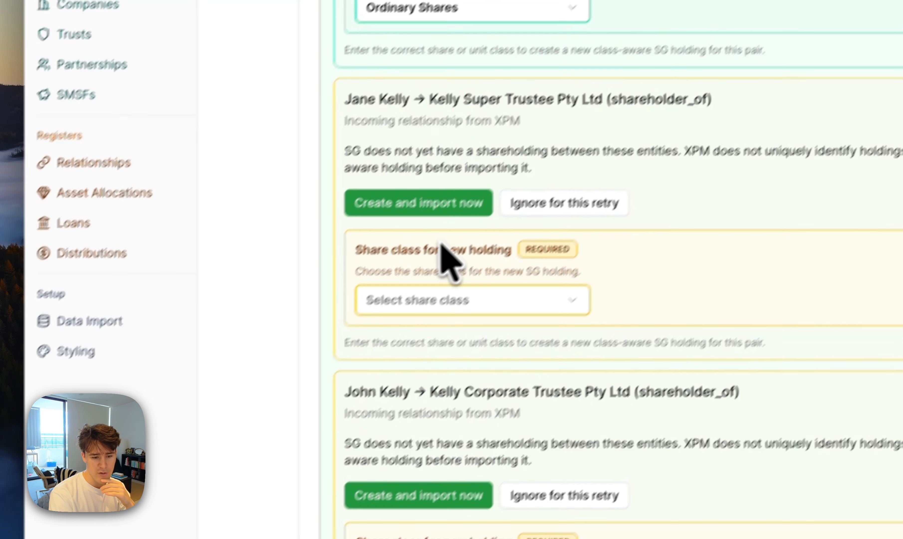
click(429, 300)
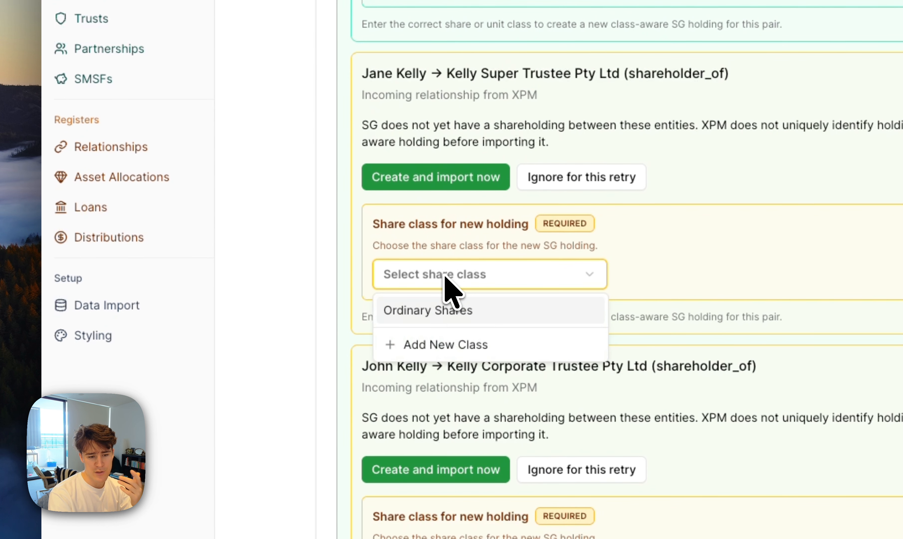
click(425, 326)
click(418, 338)
click(438, 361)
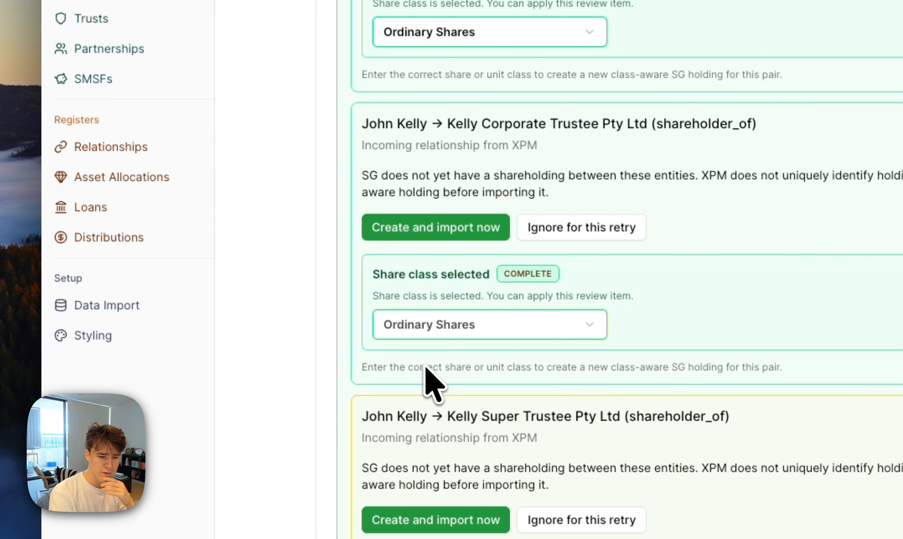
scroll(427, 403, down, 3)
click(423, 429)
click(282, 397)
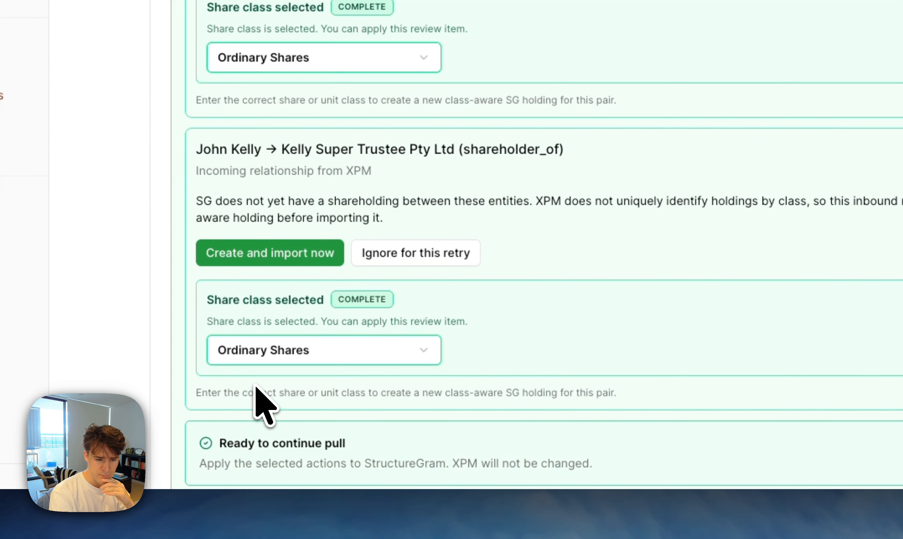
scroll(257, 387, down, 5)
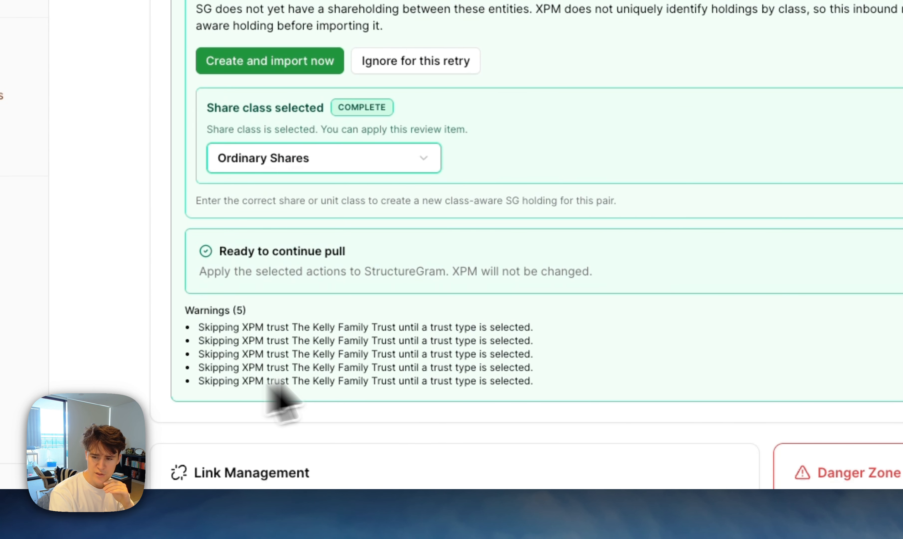
click(539, 352)
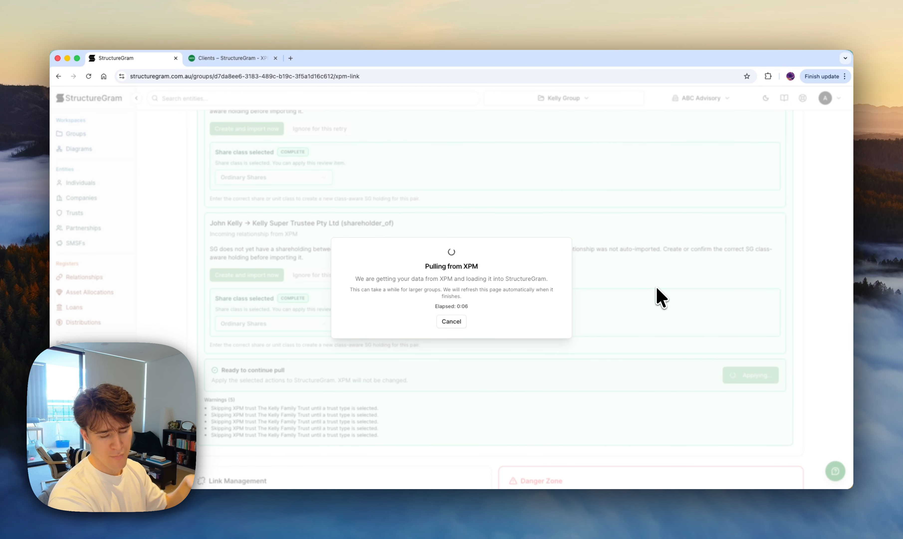
Choose the share class for The Kelly Family Trust's holding in Kelly Holdings Pty Ltd, and continue the pull.
scroll(660, 296, up, 2)
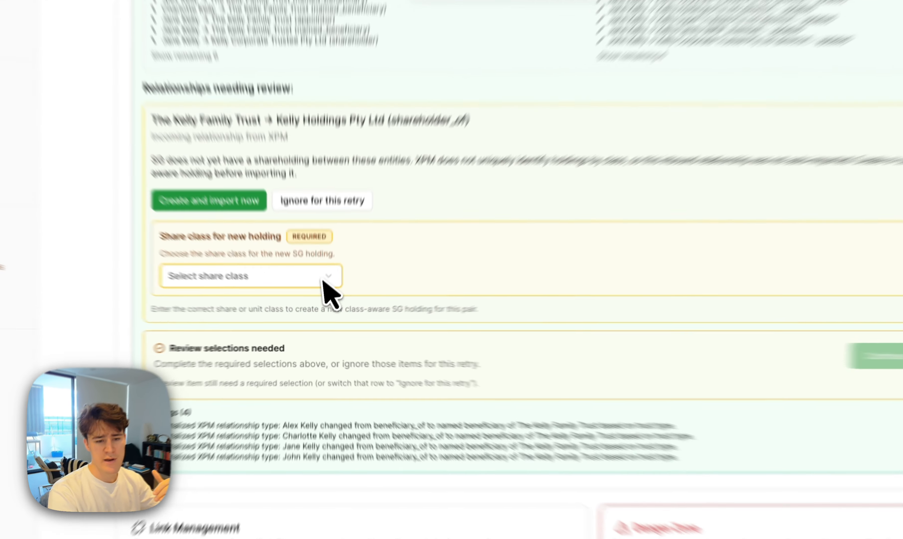
click(312, 298)
click(295, 315)
click(631, 325)
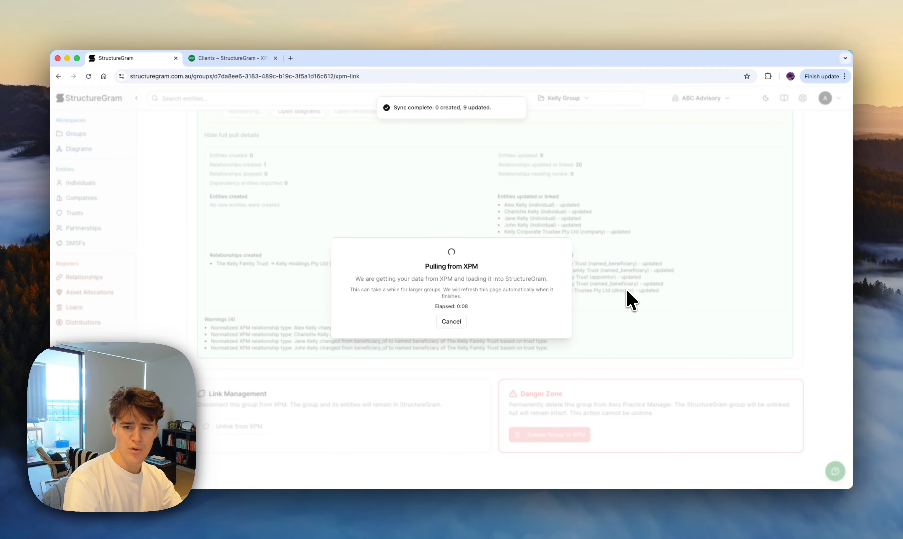
Review the final pull details and the individuals and companies imported into Kelly Group.
scroll(554, 244, up, 1)
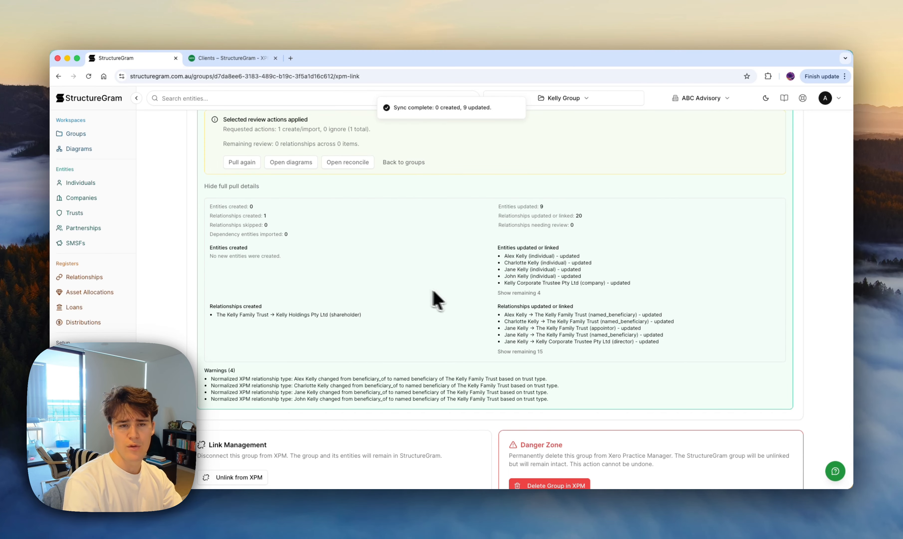
scroll(322, 303, up, 1)
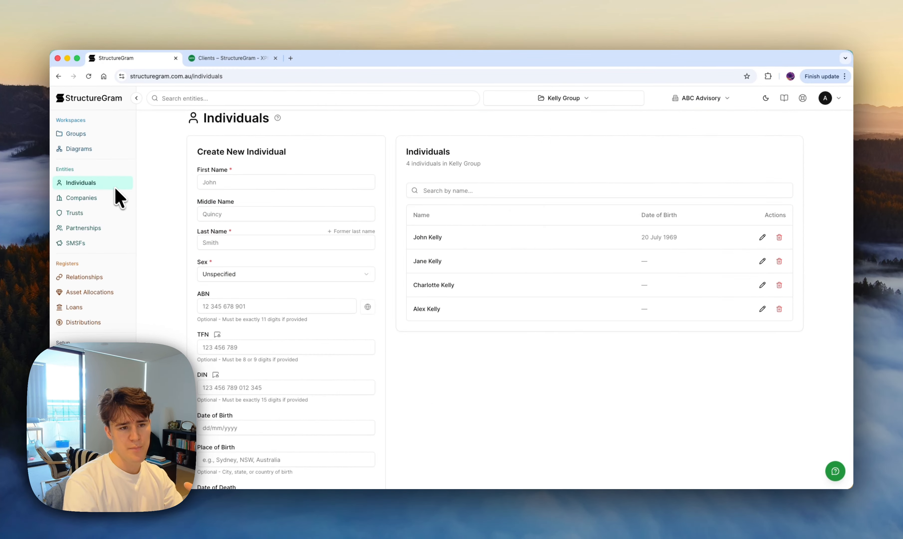
scroll(148, 207, up, 1)
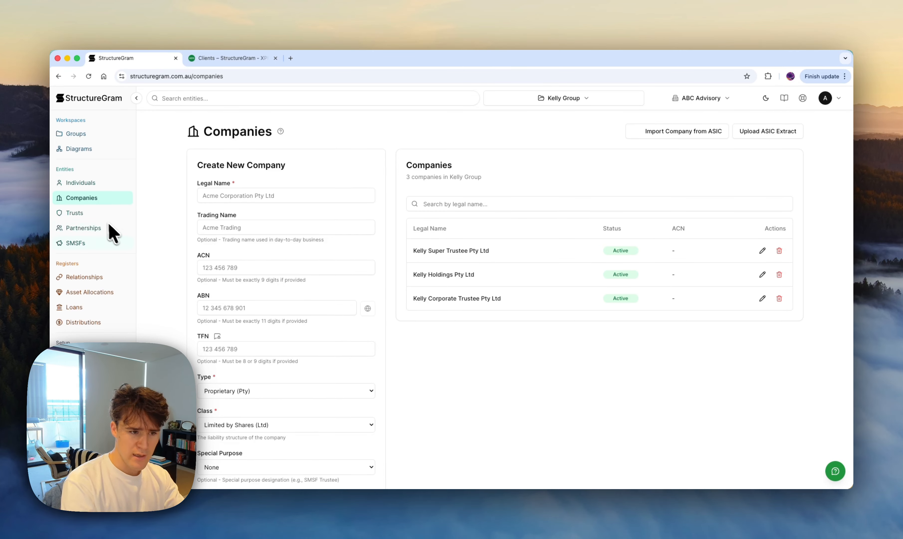
Check the imported trusts and individuals, and review the first listed individual's personal details, relationships, owned assets, loans, leases and distributions.
click(101, 216)
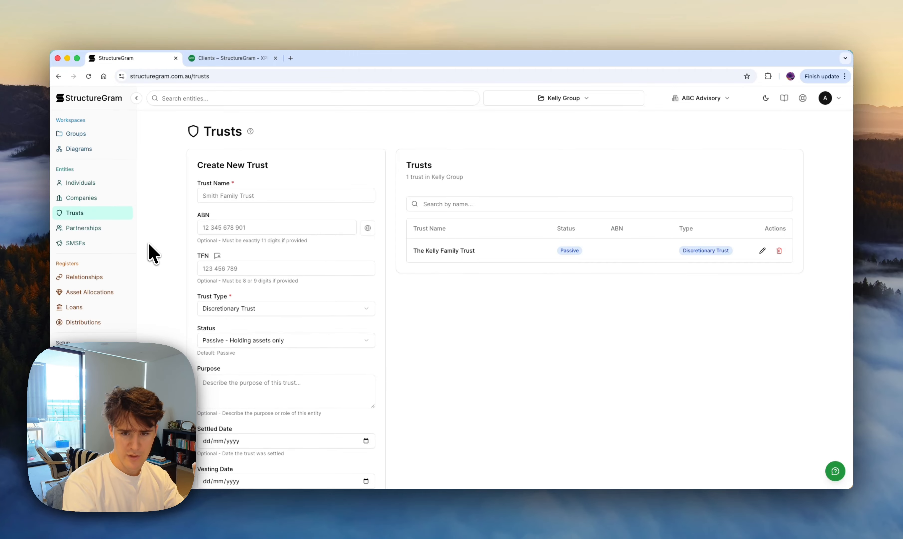
click(106, 185)
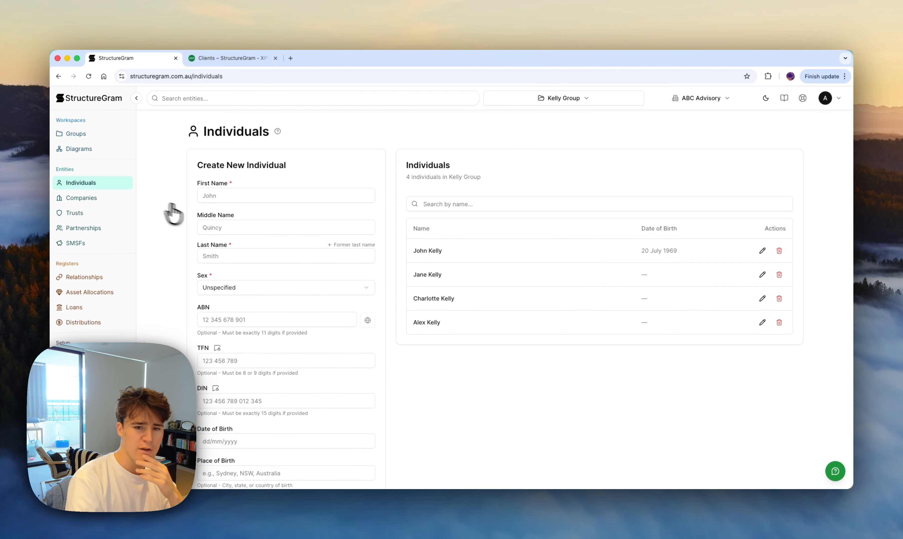
click(435, 250)
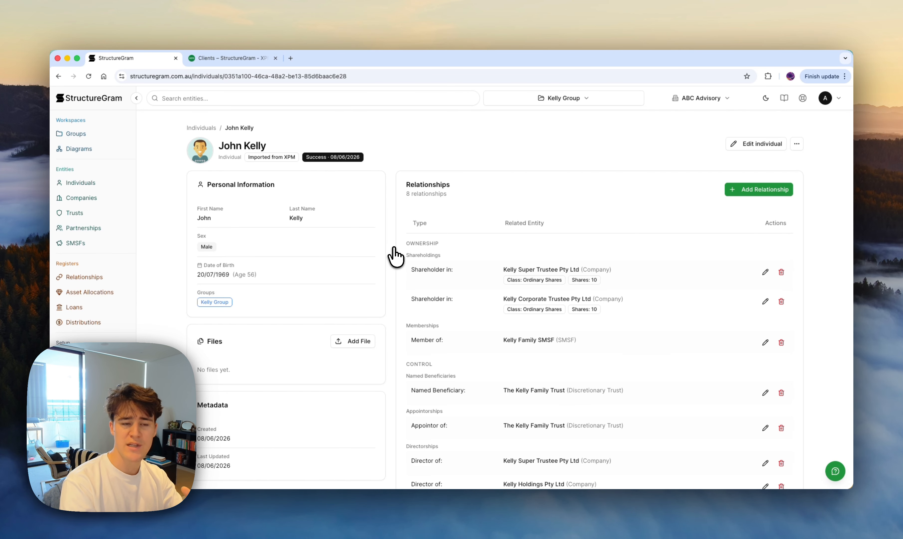
scroll(395, 257, down, 10)
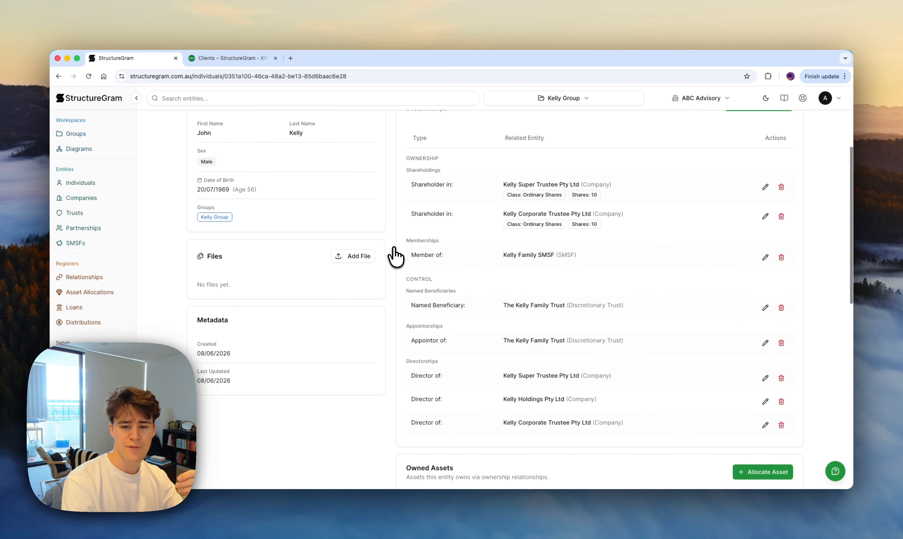
scroll(395, 257, down, 1)
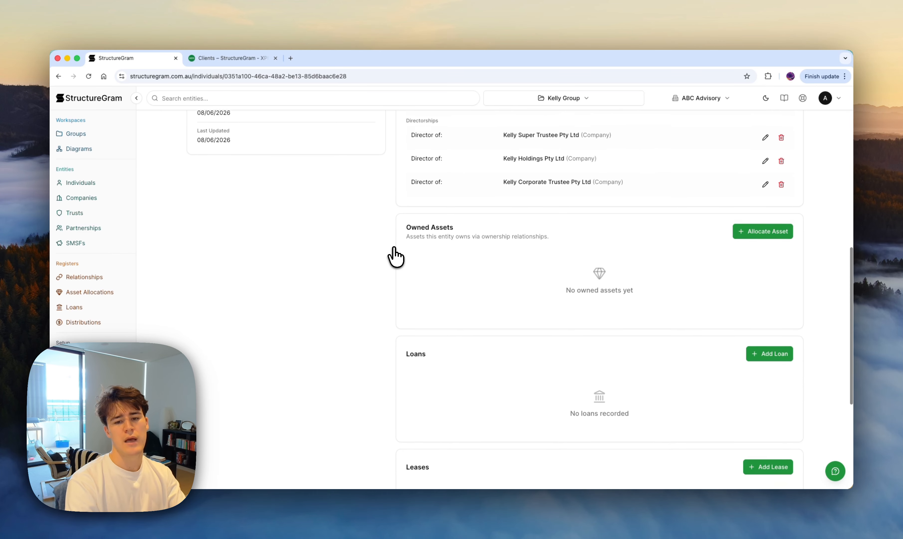
scroll(371, 285, down, 10)
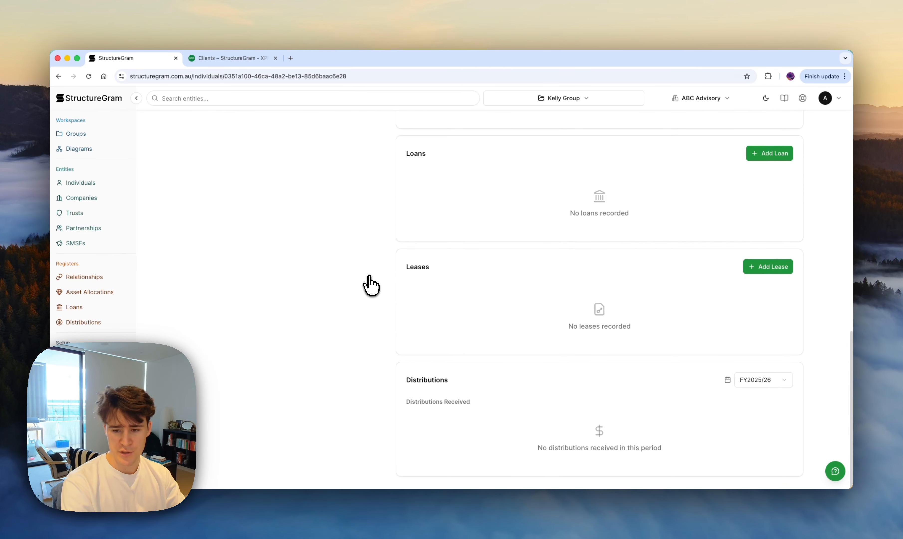
scroll(371, 285, up, 7)
scroll(371, 285, up, 3)
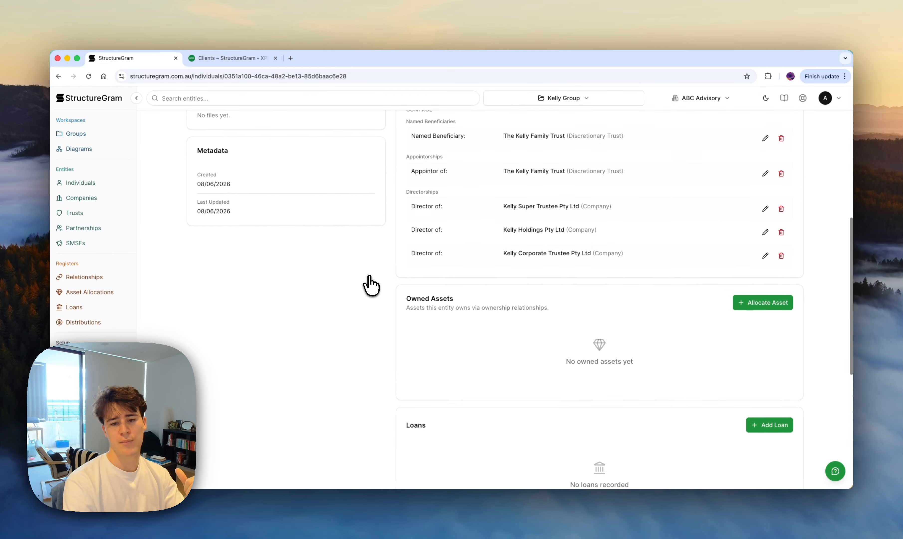
scroll(371, 286, up, 10)
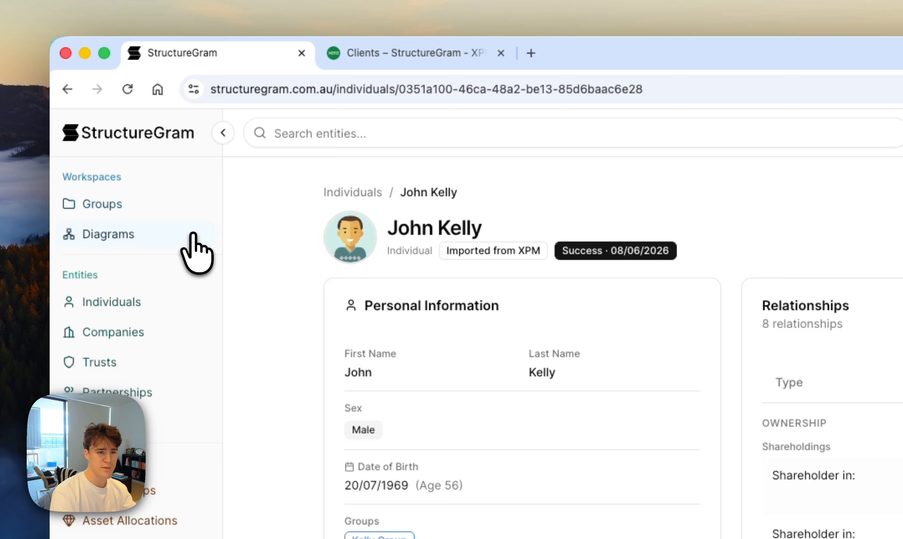
Create an ownership diagram for Kelly Group named Kelly Structure.
click(124, 151)
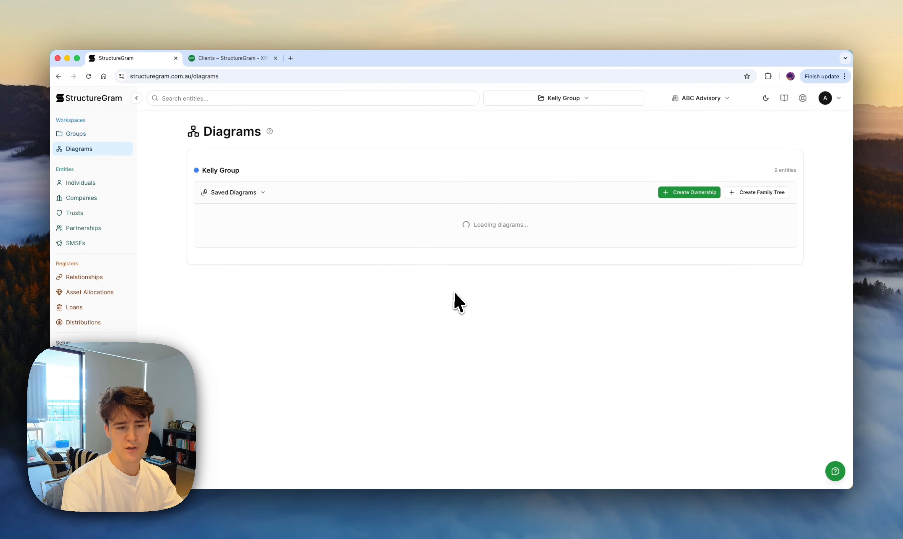
click(683, 194)
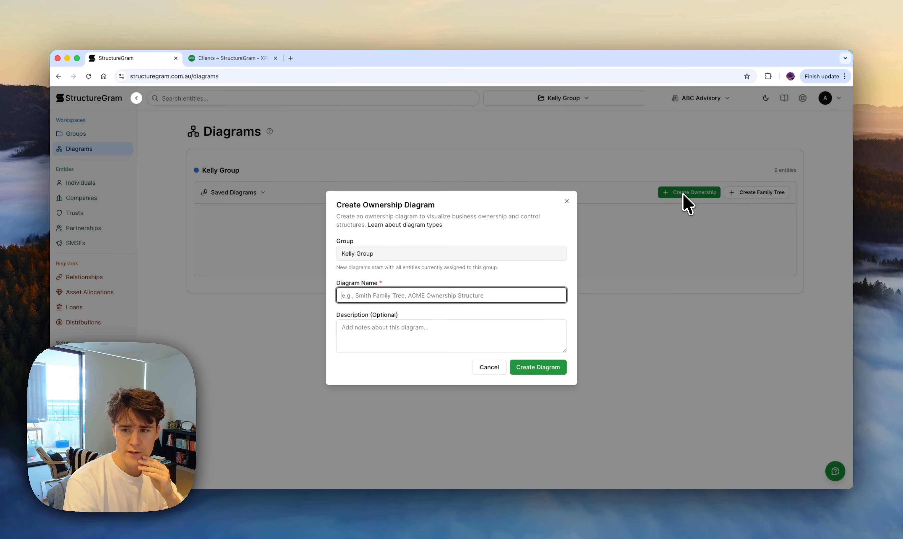
text(KJe)
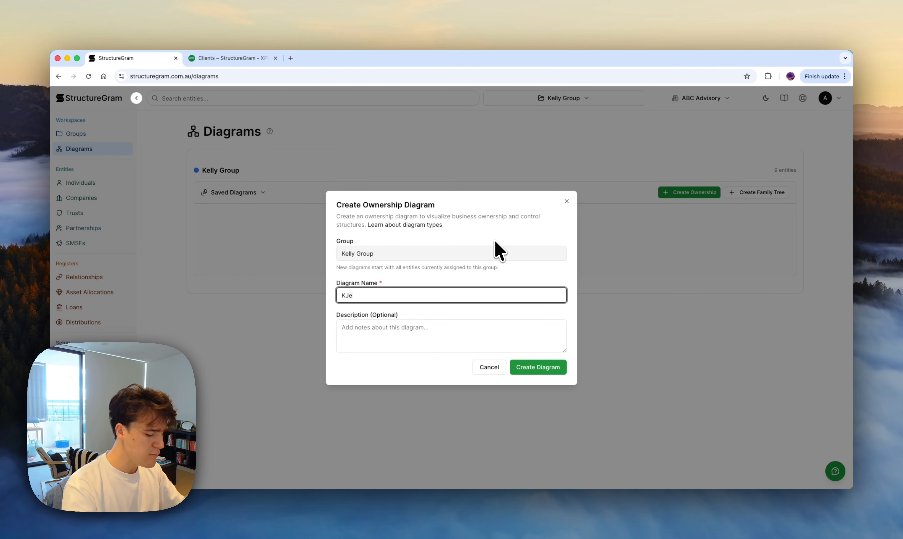
key(BackSpace)
key(BackSpace)
text(e)
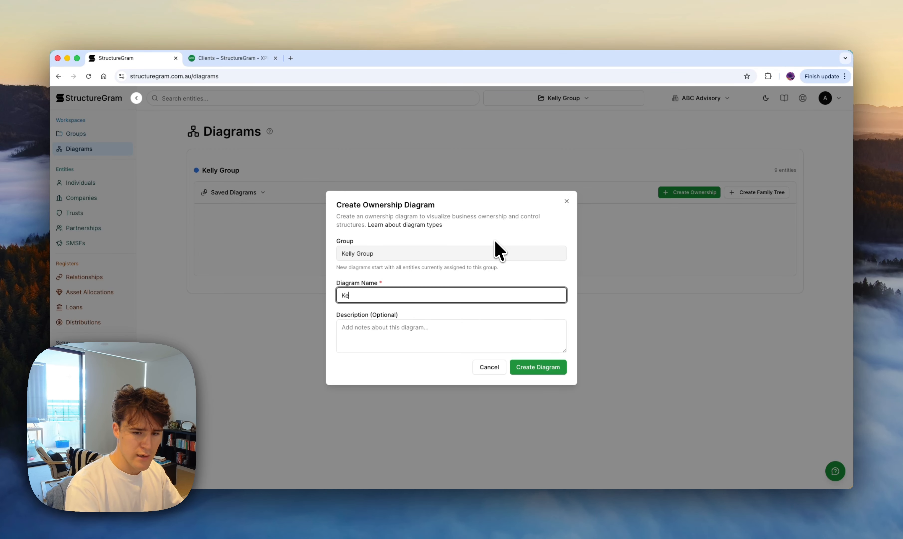
text(lly Struct)
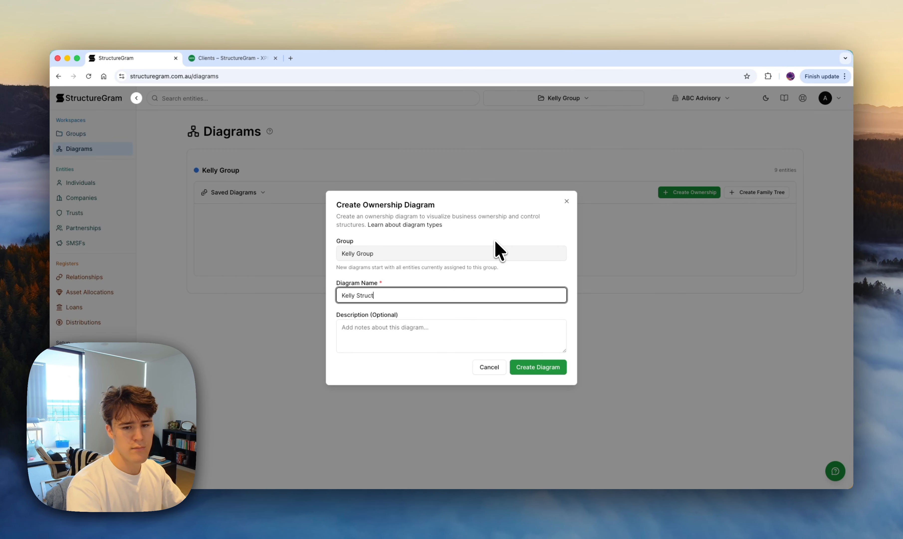
text(ure)
key(Return)
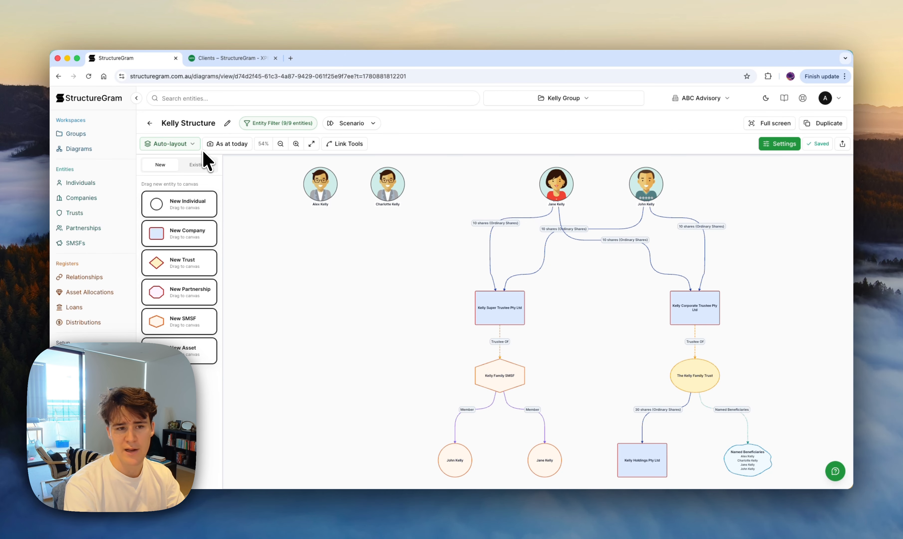
Set the diagram's auto-layout link routing to Bends, and try straight connectors before restoring Rounded.
click(193, 143)
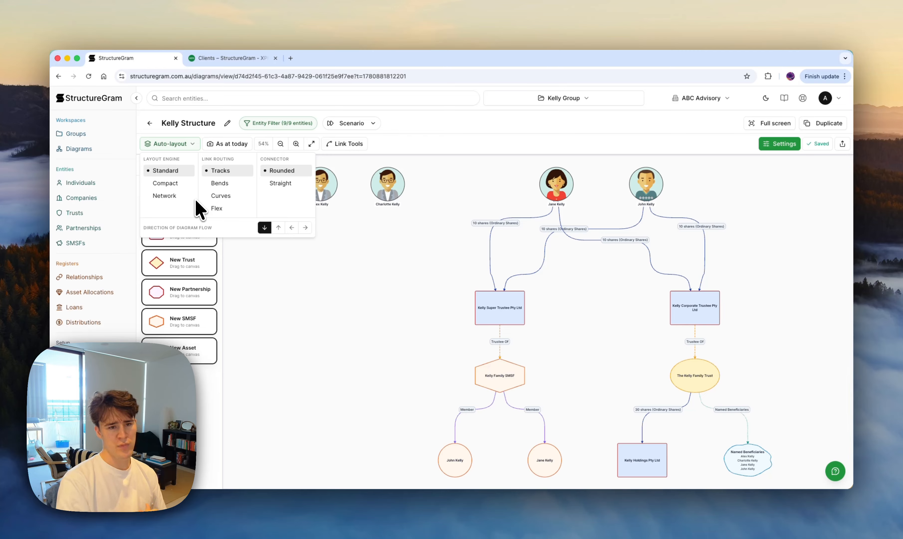
click(224, 185)
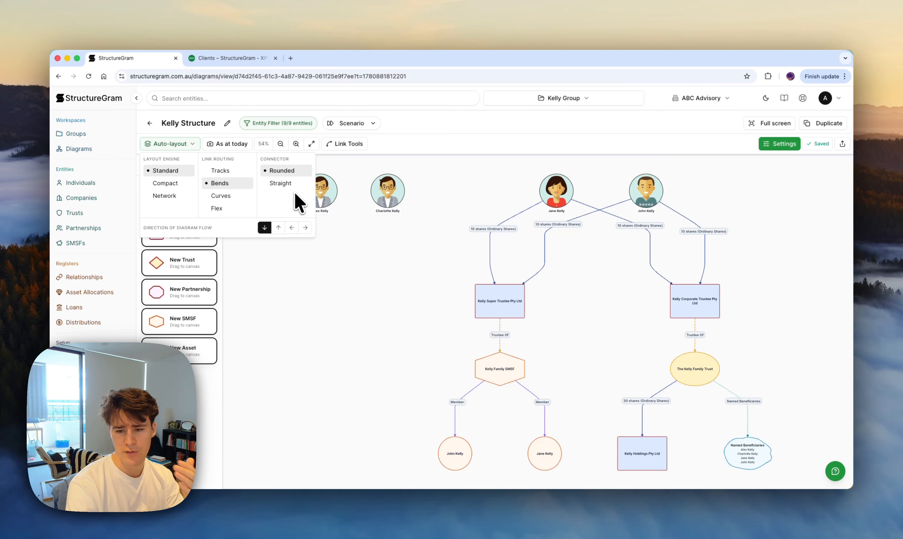
click(289, 184)
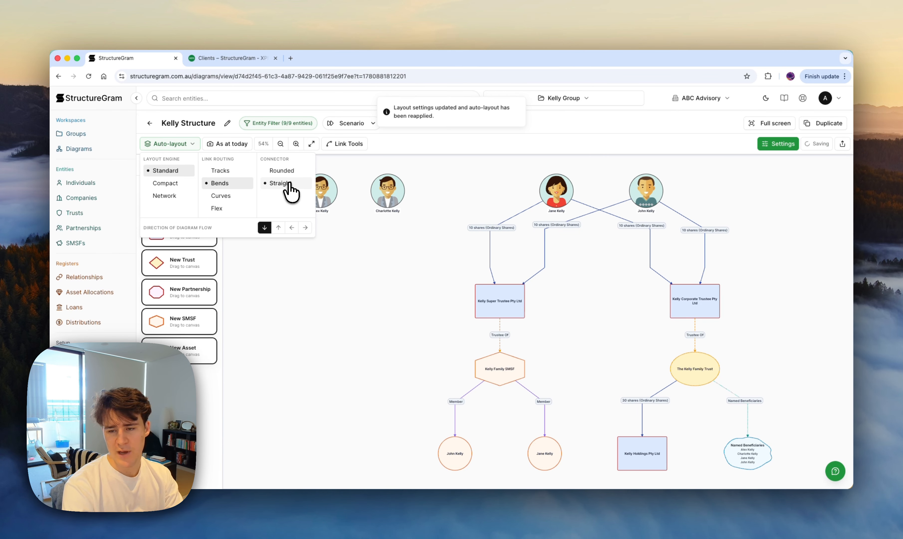
click(288, 174)
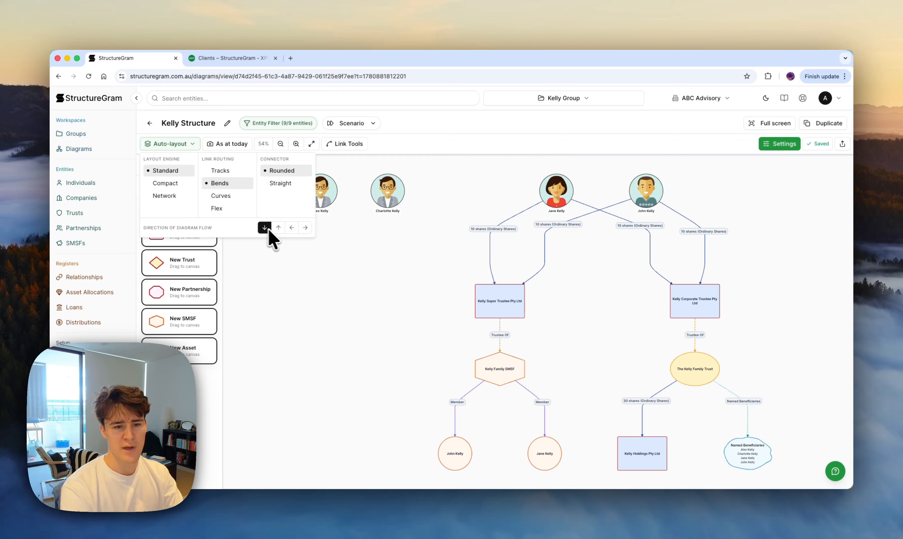
Try the upward, leftward and rightward diagram flow directions, and restore the downward flow.
click(278, 228)
click(292, 227)
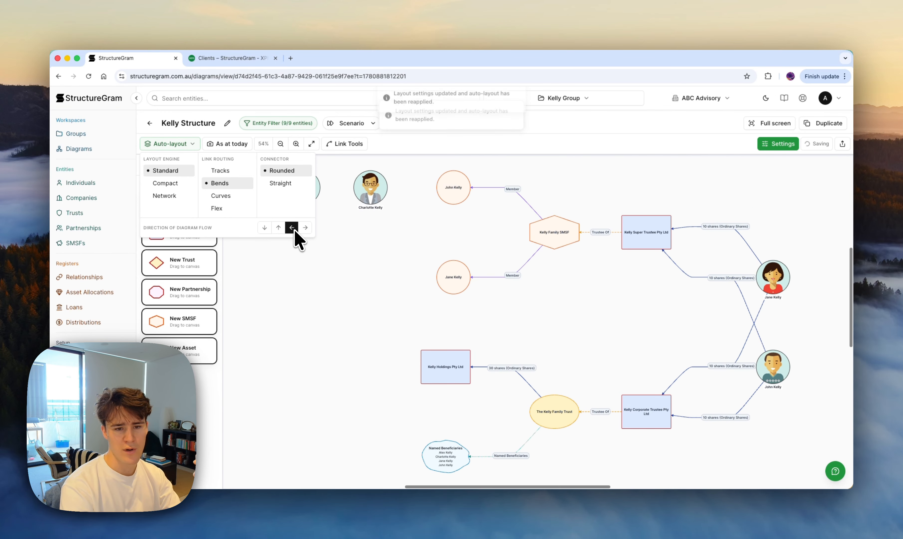
click(305, 228)
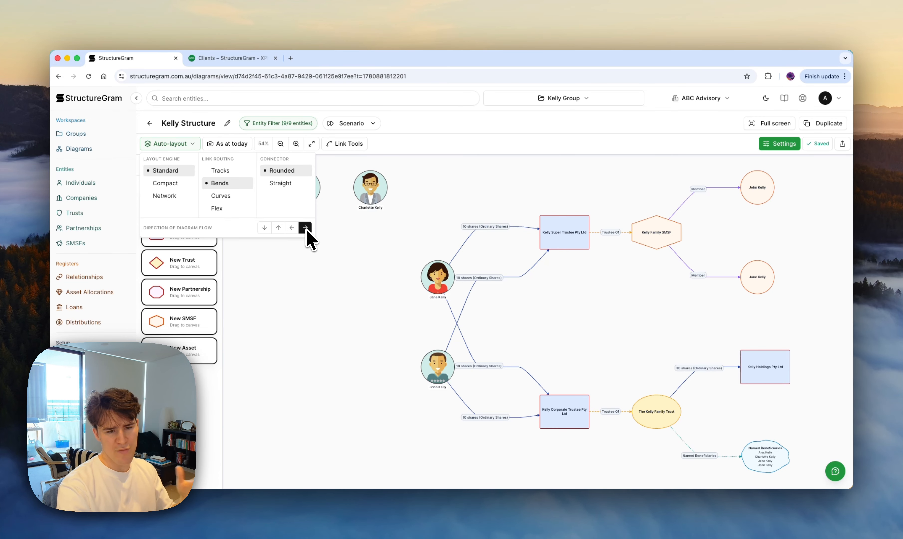
click(264, 228)
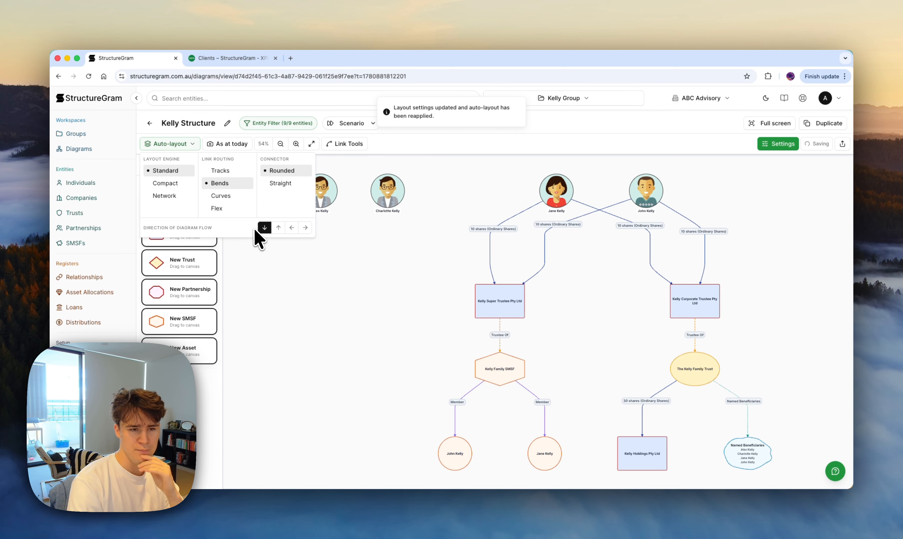
click(192, 144)
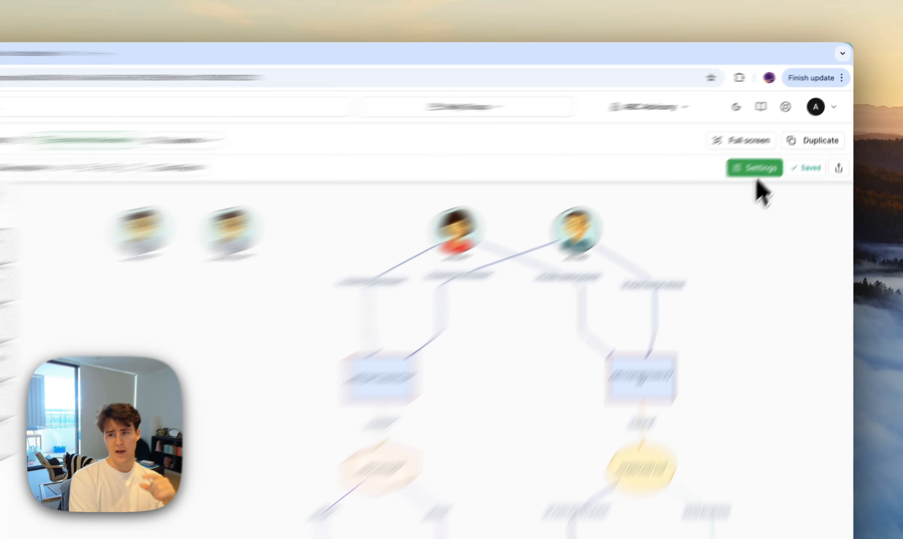
Turn on the legend and the ownership percentages on labels in the diagram's display settings.
click(780, 143)
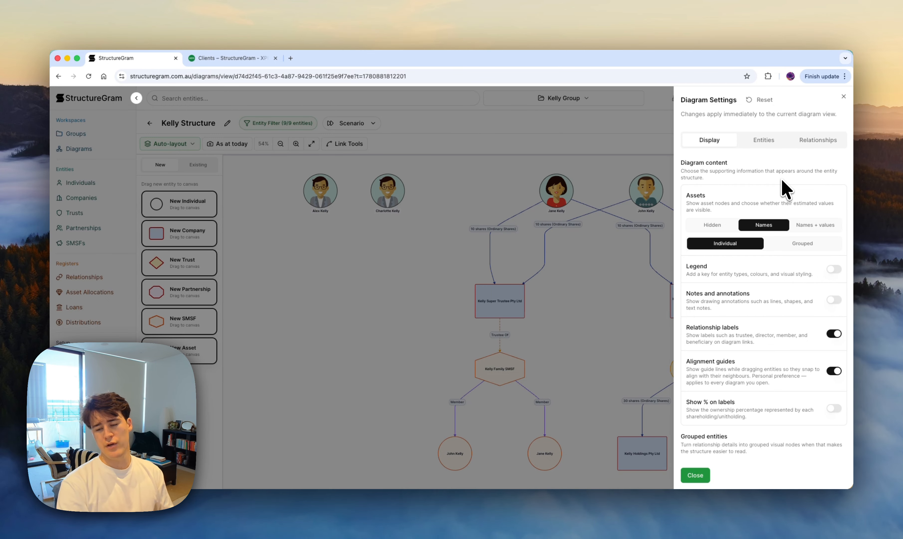
scroll(808, 249, down, 1)
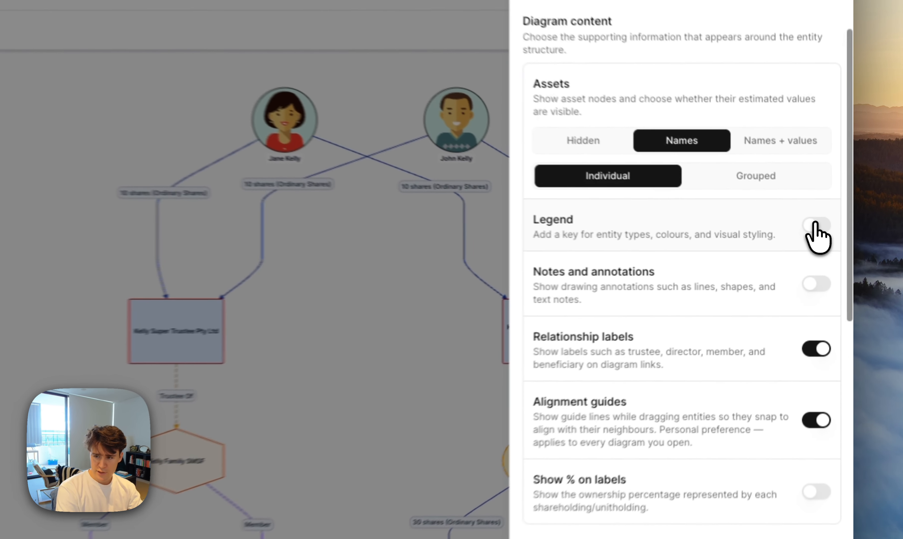
click(833, 245)
scroll(803, 307, down, 2)
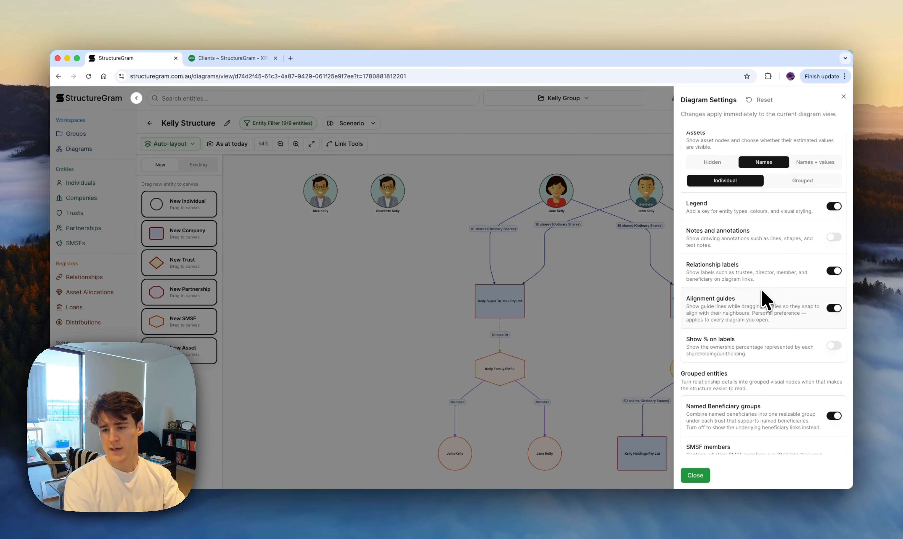
scroll(764, 299, down, 3)
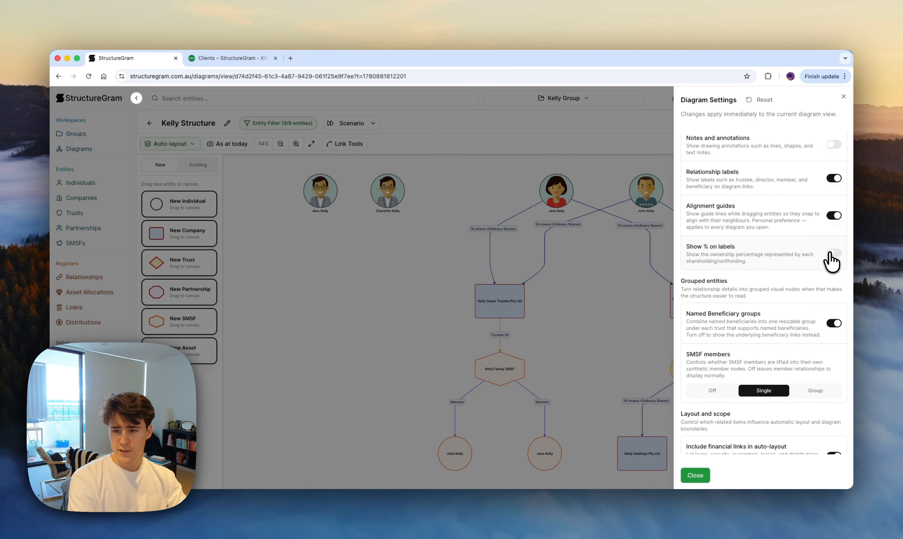
click(834, 253)
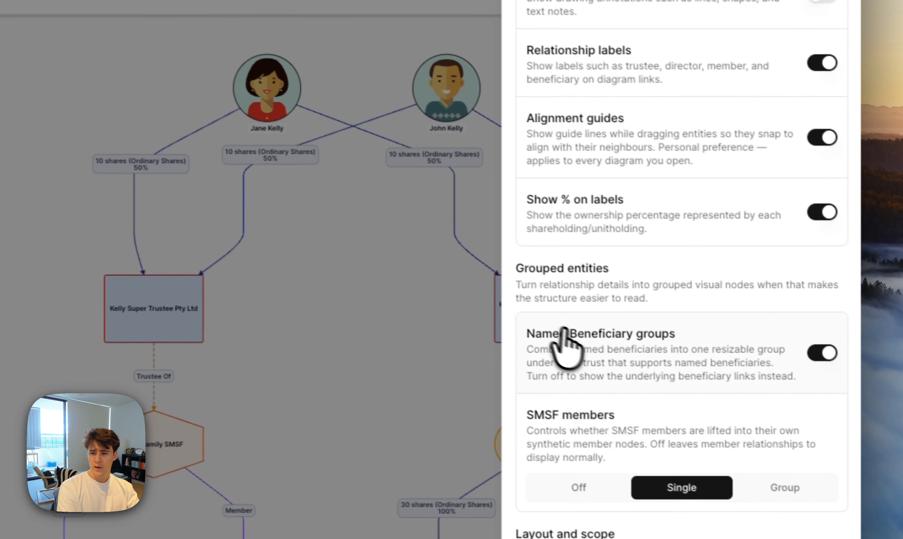
scroll(572, 341, down, 2)
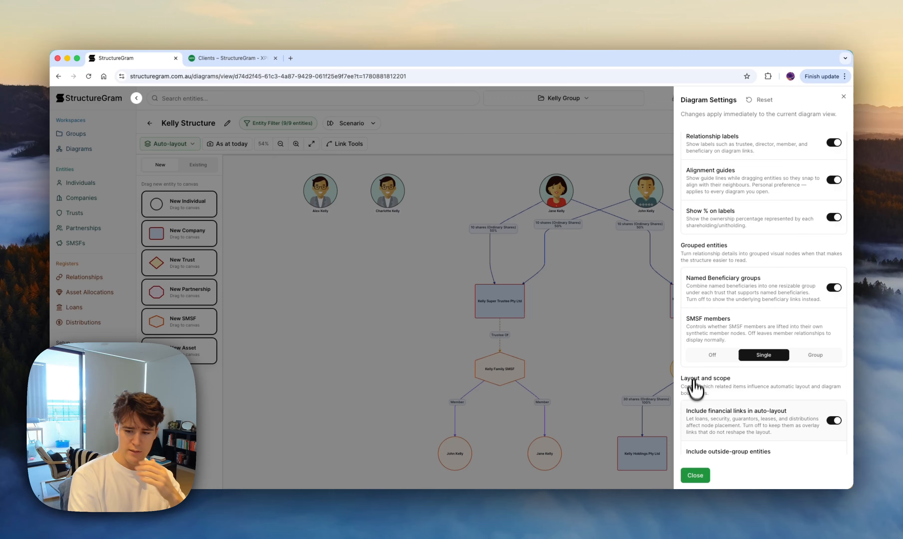
Close the diagram settings and move the legend to the empty canvas area below the two individuals without shareholdings.
click(695, 475)
drag(698, 414, 338, 306)
click(407, 281)
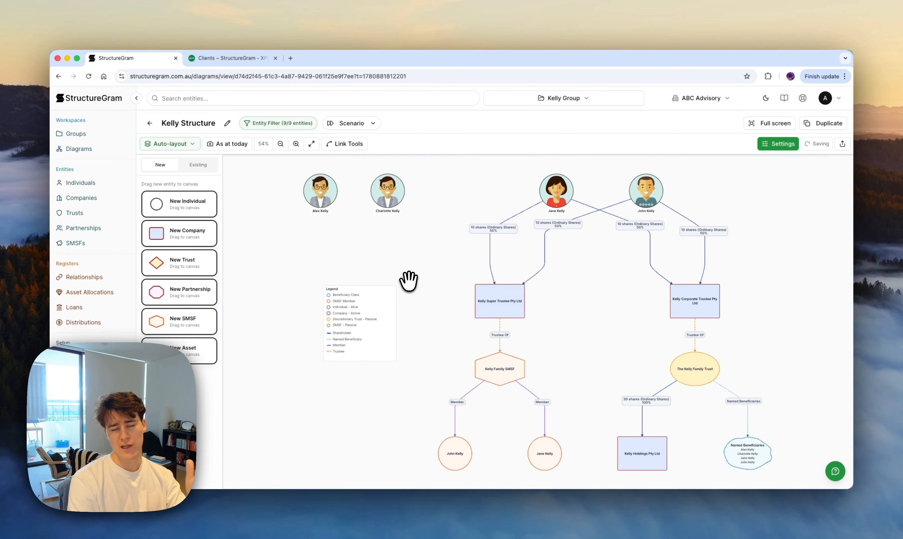
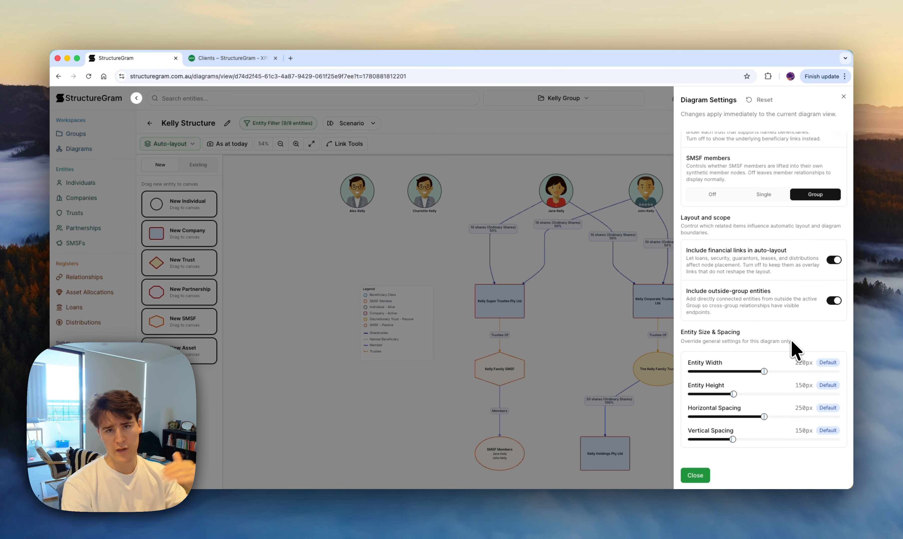
Turn on Trust Types in the diagram's entity settings to show each trust's type.
scroll(795, 348, up, 10)
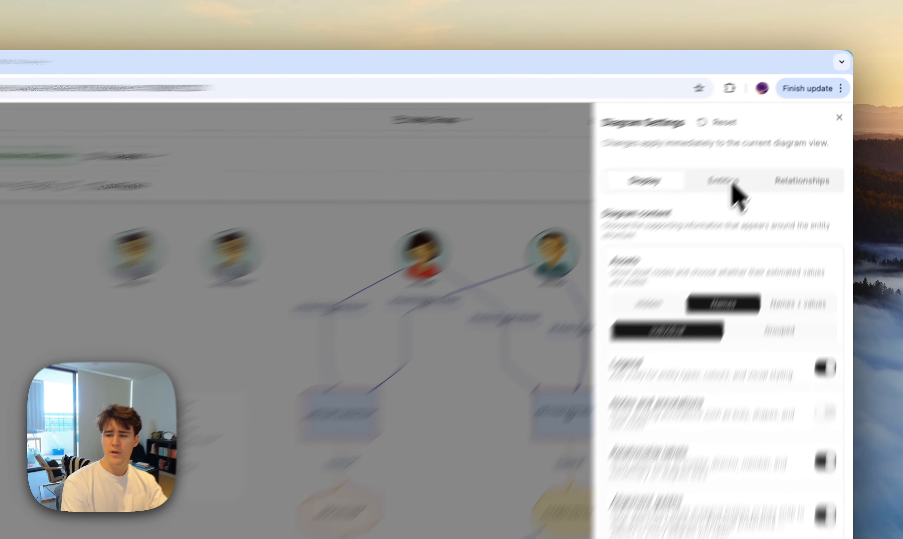
click(764, 140)
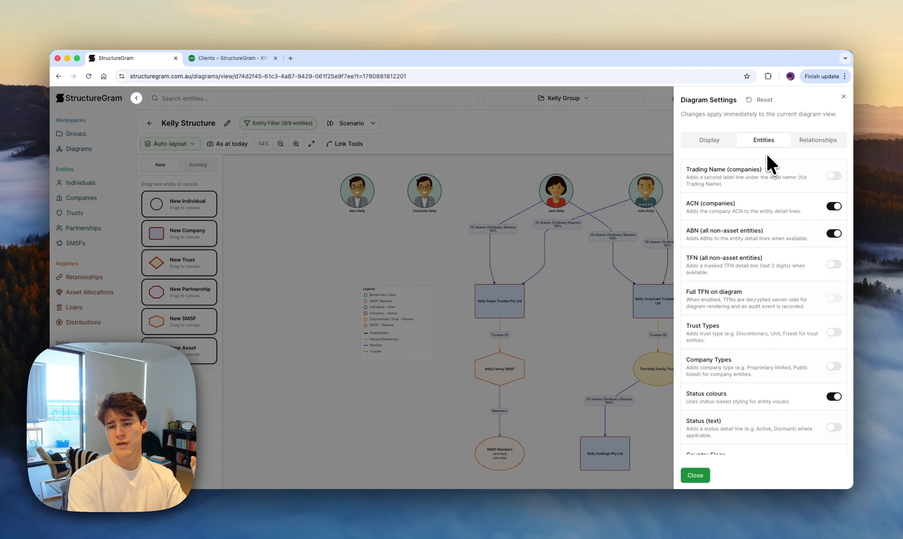
scroll(769, 198, down, 1)
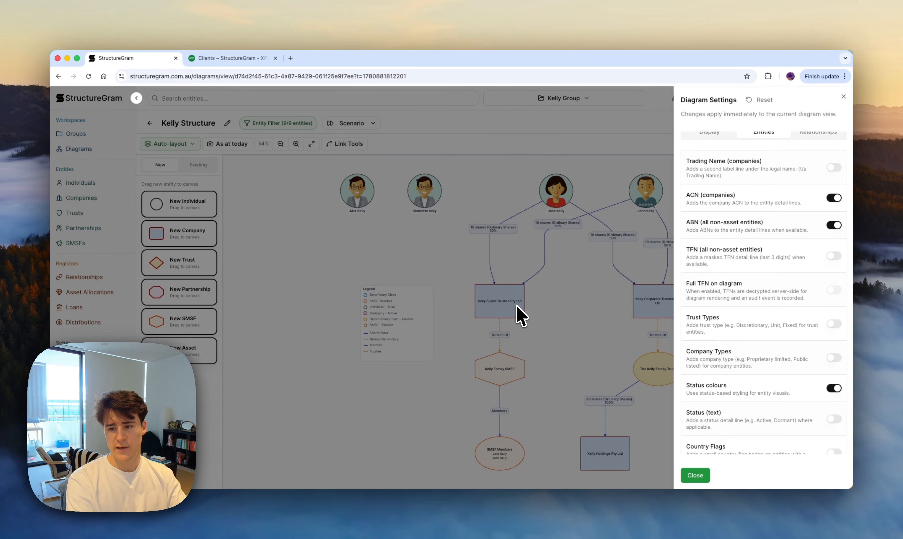
scroll(758, 275, down, 2)
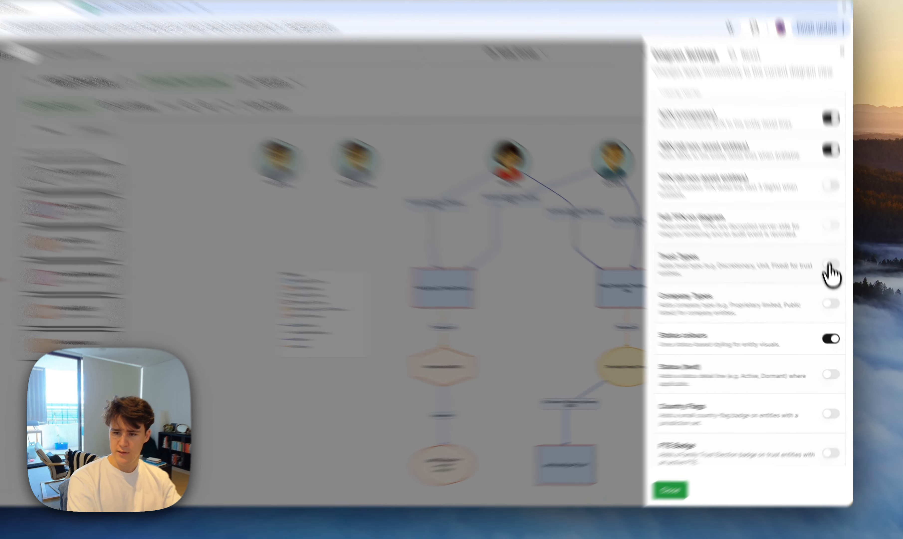
click(834, 280)
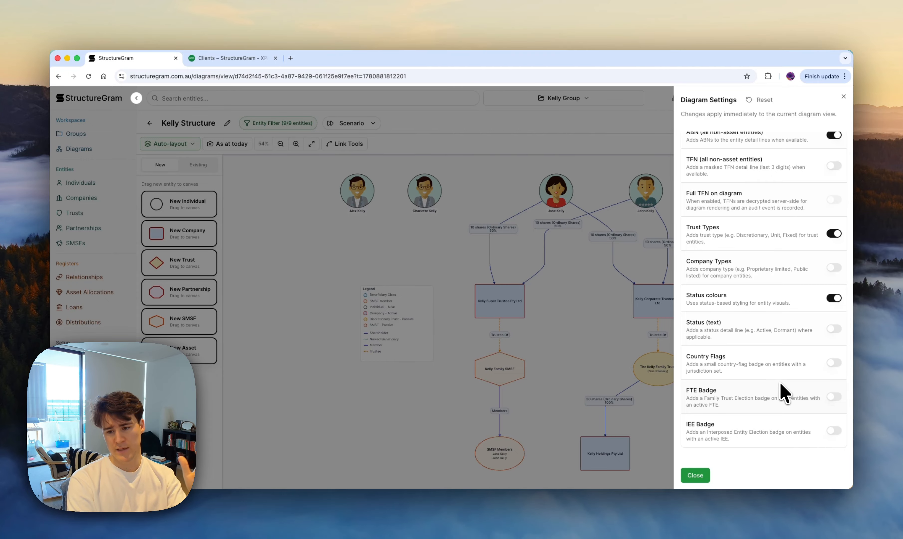
Set the Director relationship to display In Entity in the diagram's relationship settings and check the directors shown in the company boxes.
scroll(779, 394, up, 3)
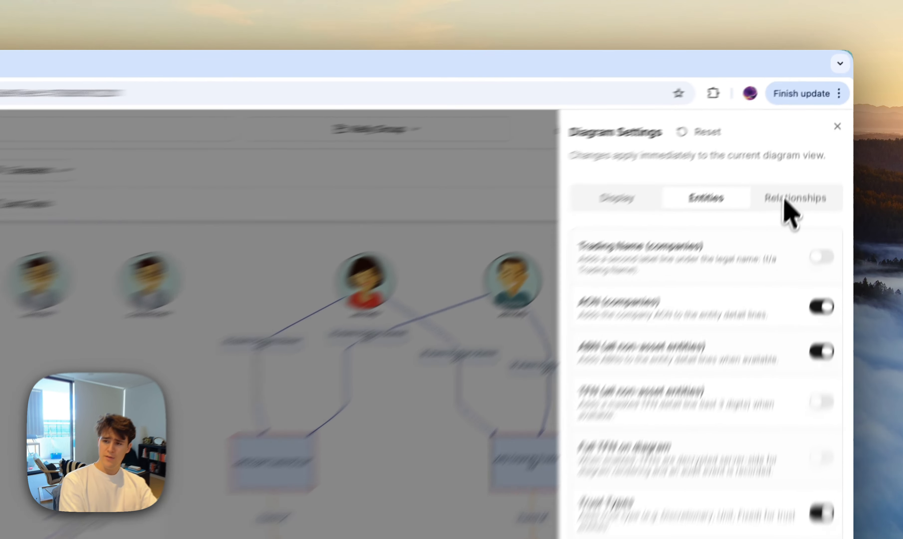
click(810, 141)
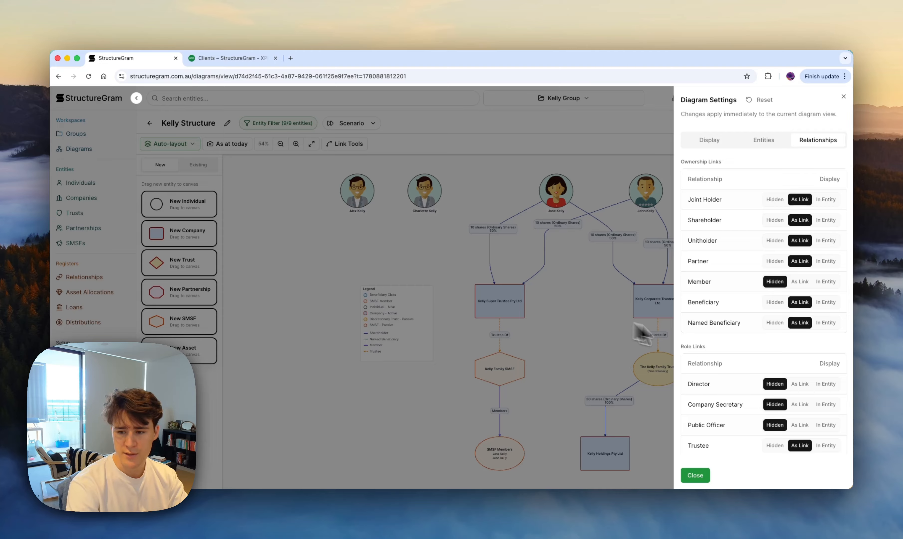
scroll(766, 377, down, 5)
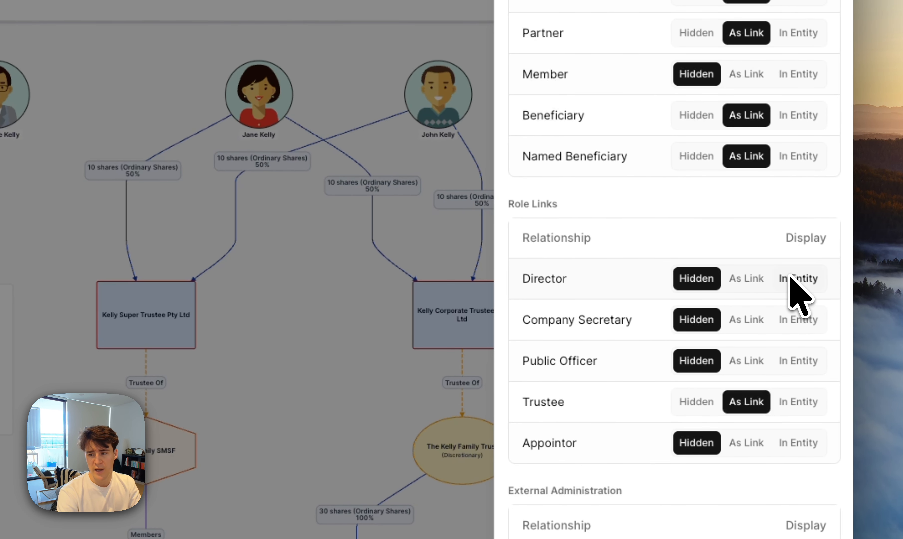
click(795, 279)
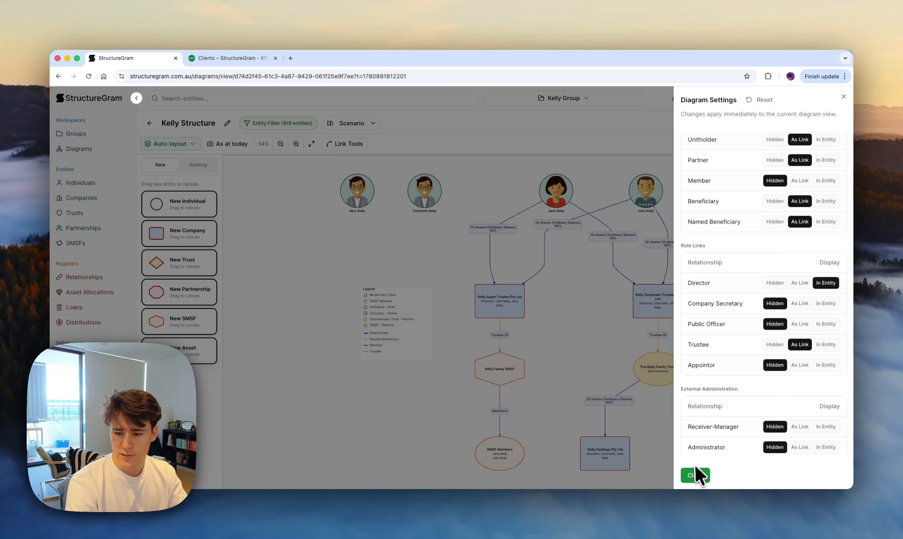
click(693, 474)
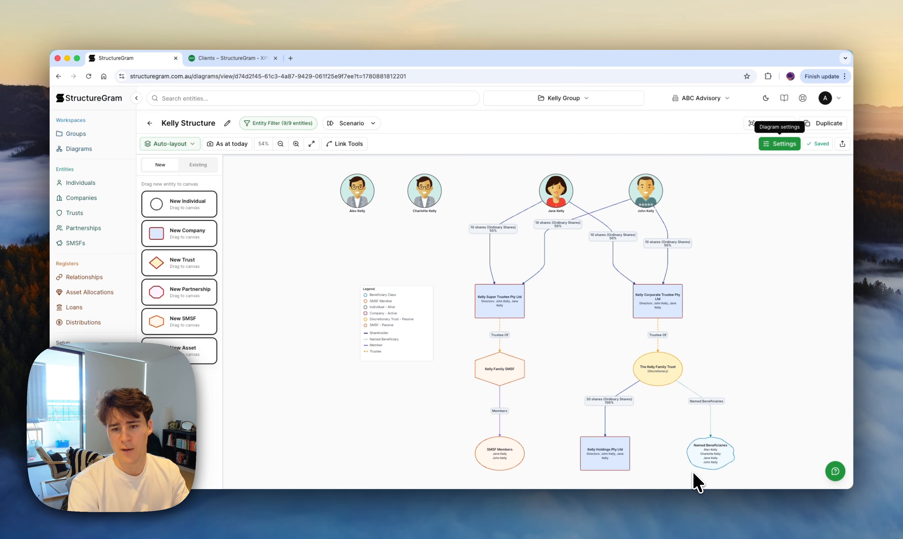
click(296, 143)
click(296, 143)
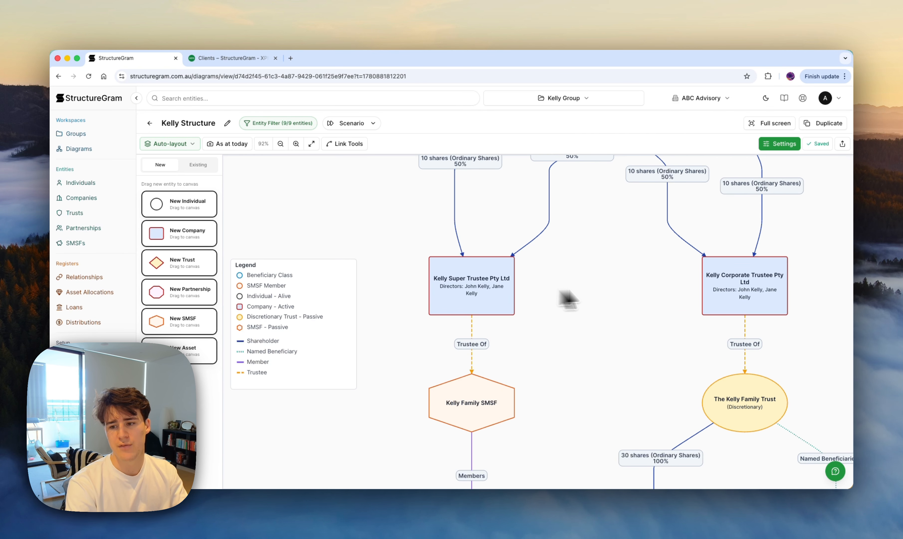
click(284, 145)
click(284, 144)
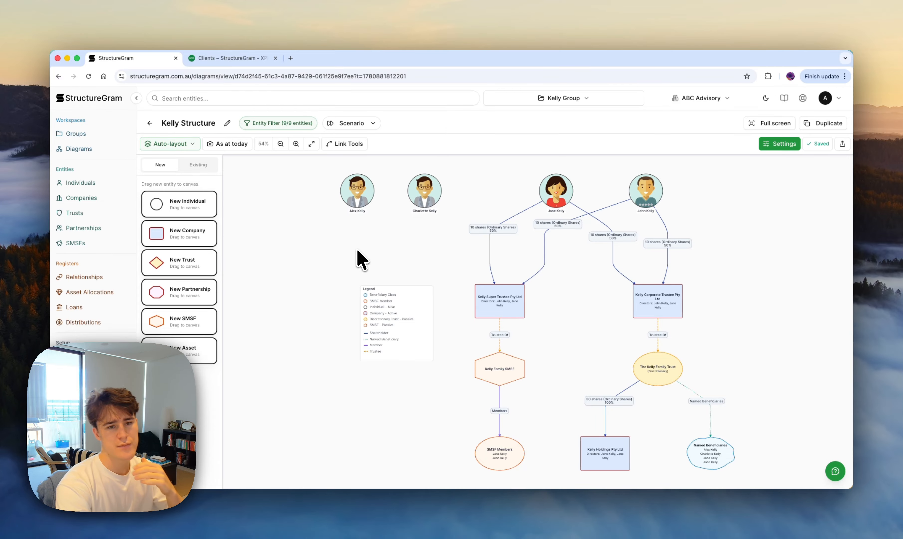
Filter the diagram to Kelly Family SMSF as the focus entity with only its direct links, and save the entity filter.
scroll(311, 207, up, 1)
scroll(311, 208, down, 1)
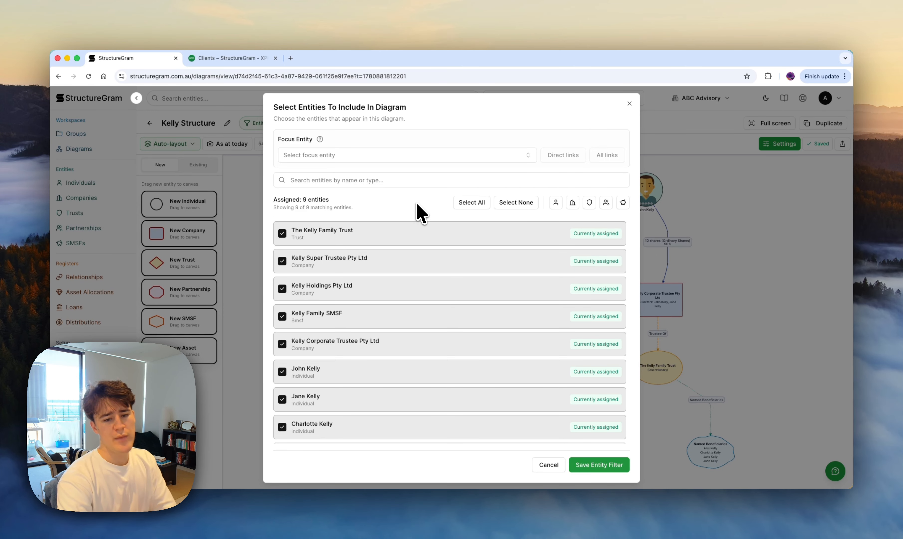
scroll(339, 322, down, 2)
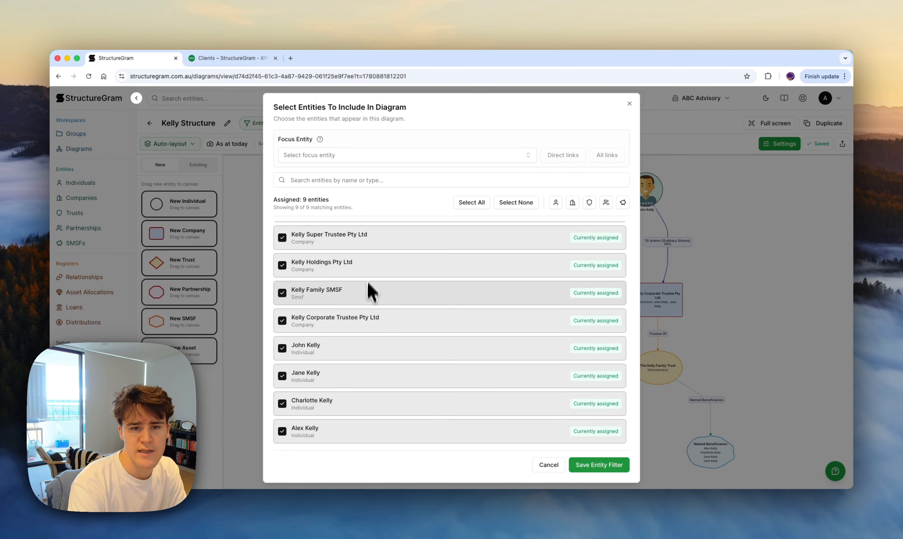
scroll(368, 289, up, 2)
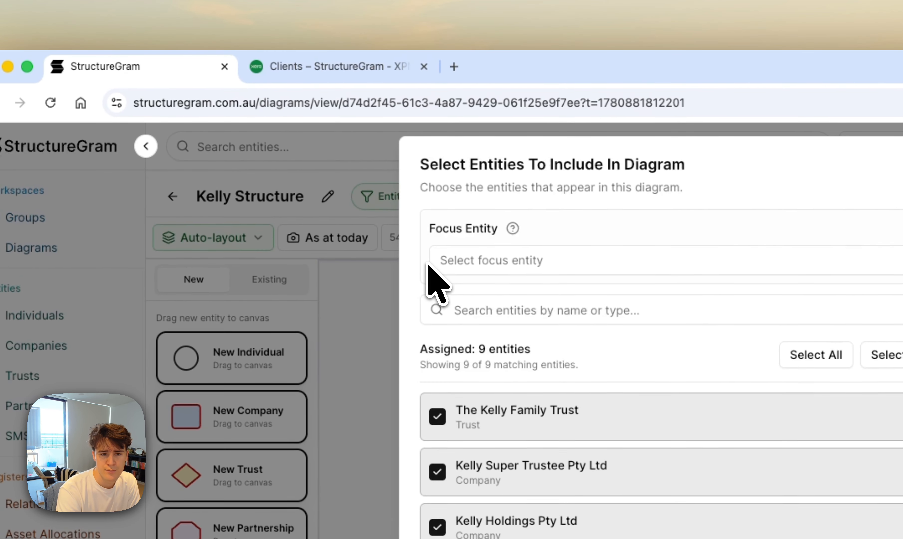
click(480, 263)
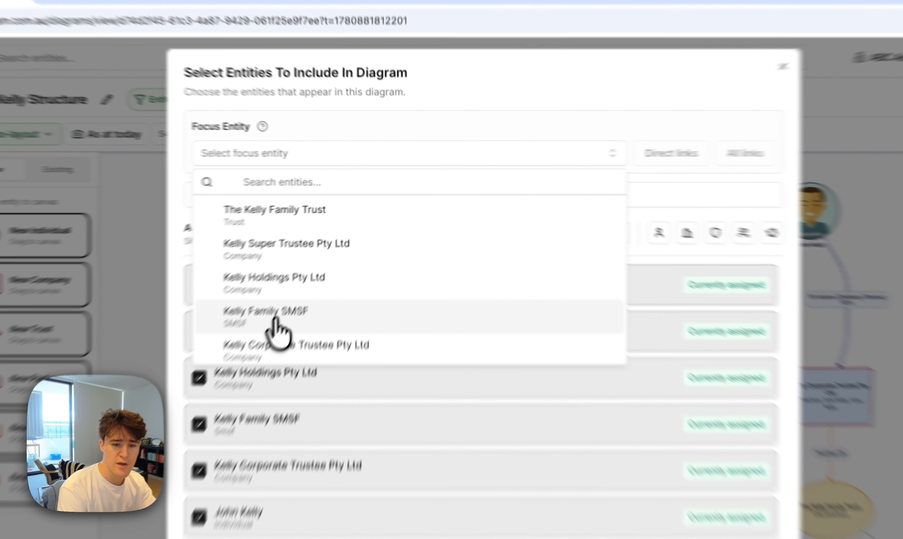
click(325, 253)
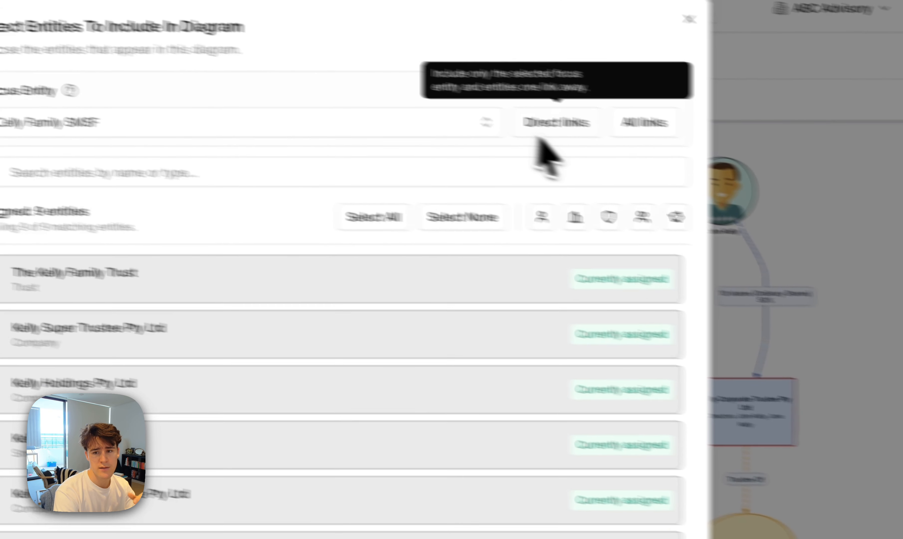
click(544, 134)
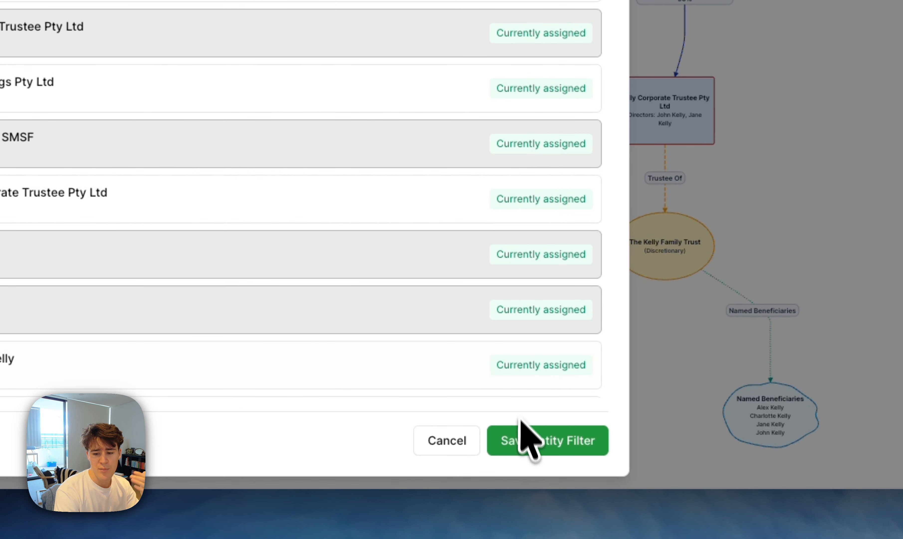
click(523, 437)
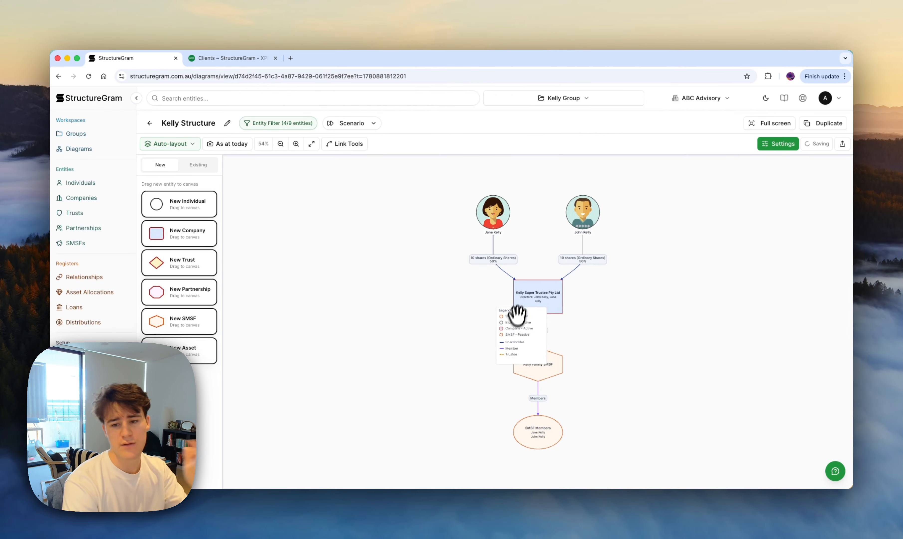
drag(433, 327, 396, 318)
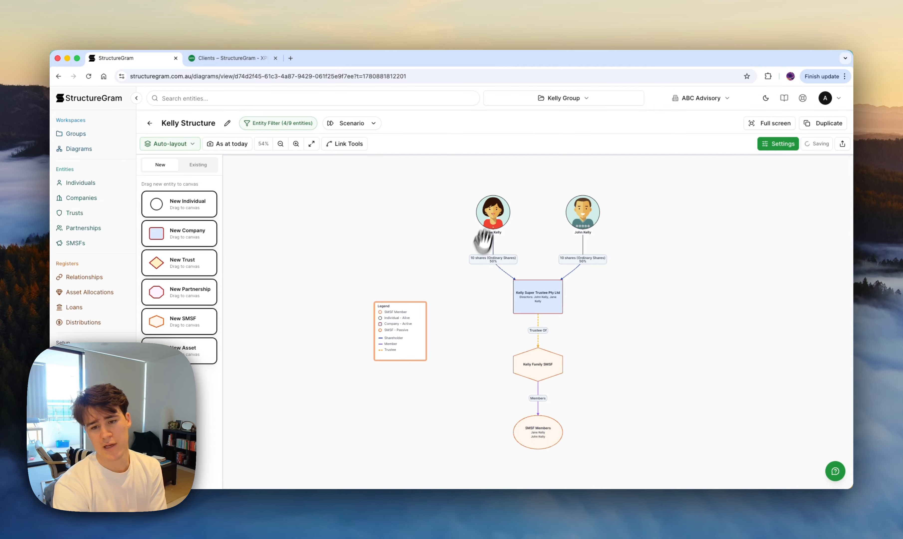
click(586, 435)
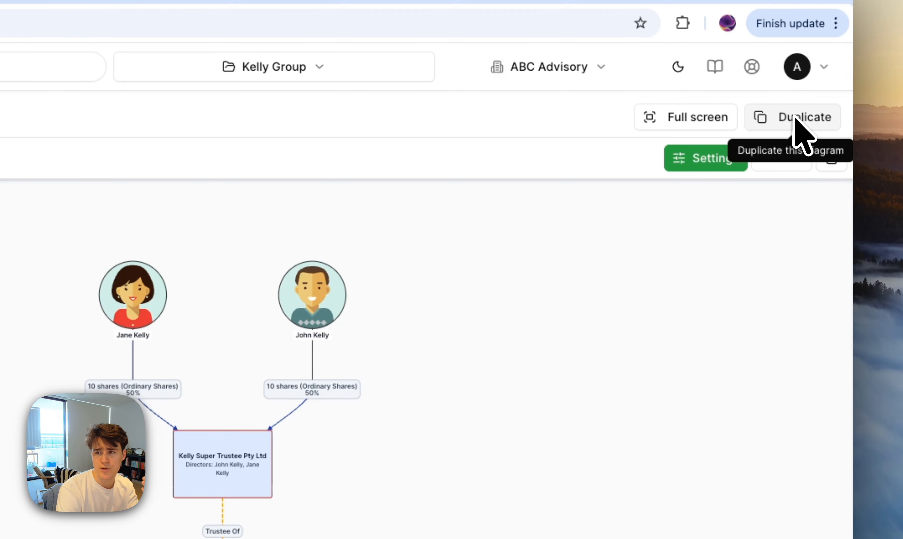
click(822, 124)
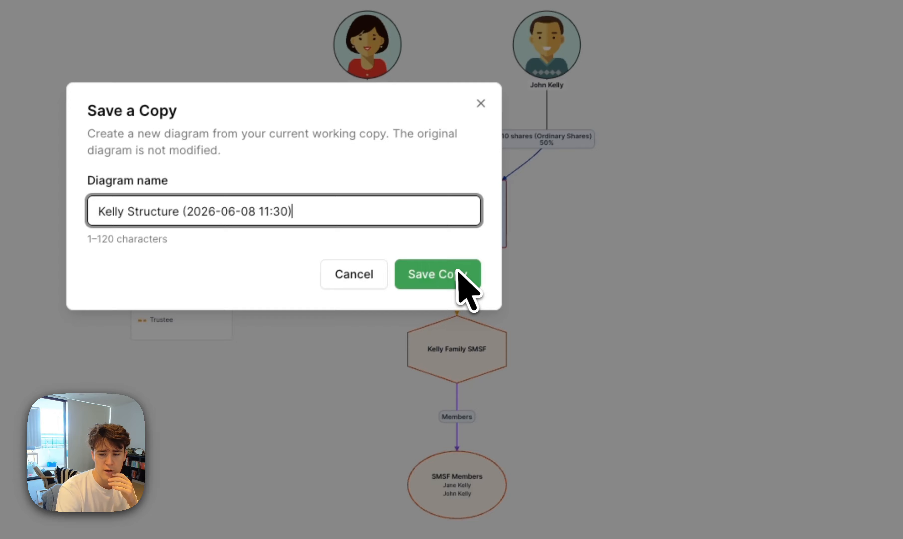
click(224, 529)
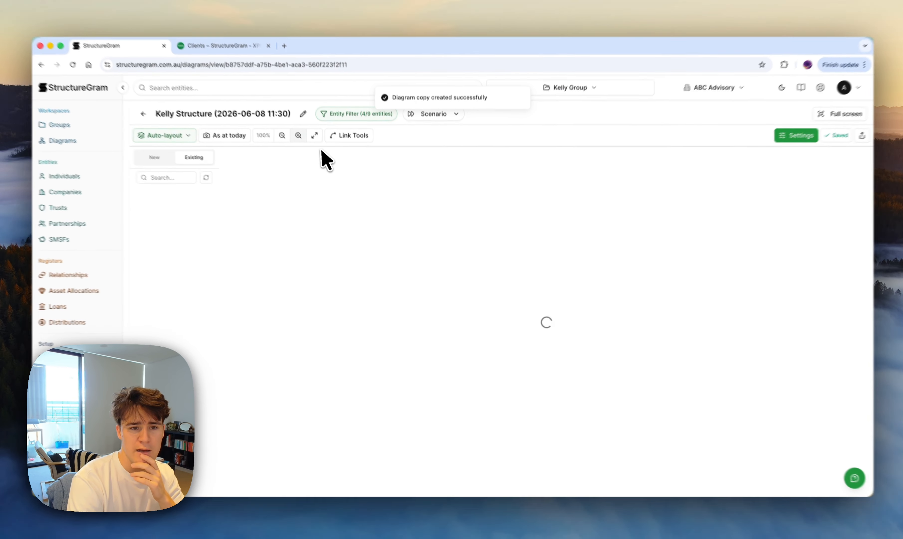
Filter the copied diagram to The Kelly Family Trust as the focus entity with only its direct links, and save the entity filter.
click(329, 115)
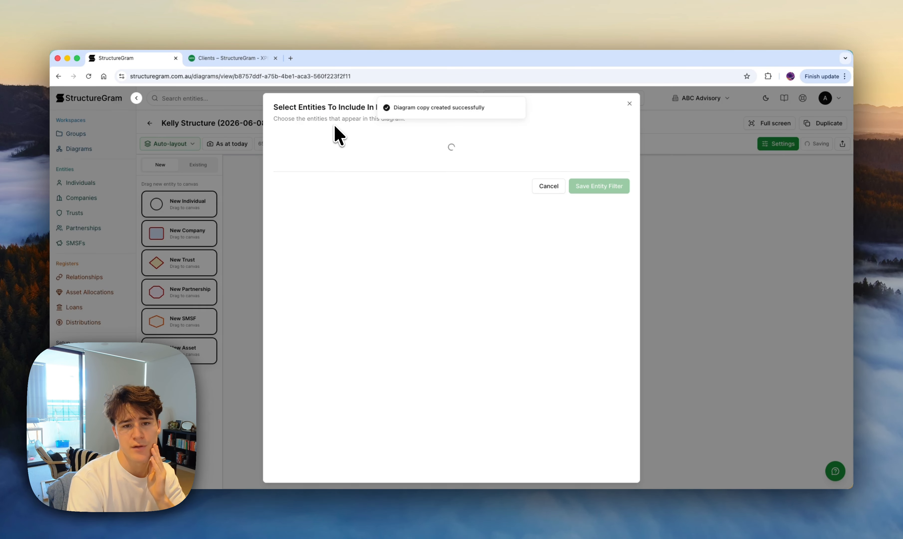
click(343, 155)
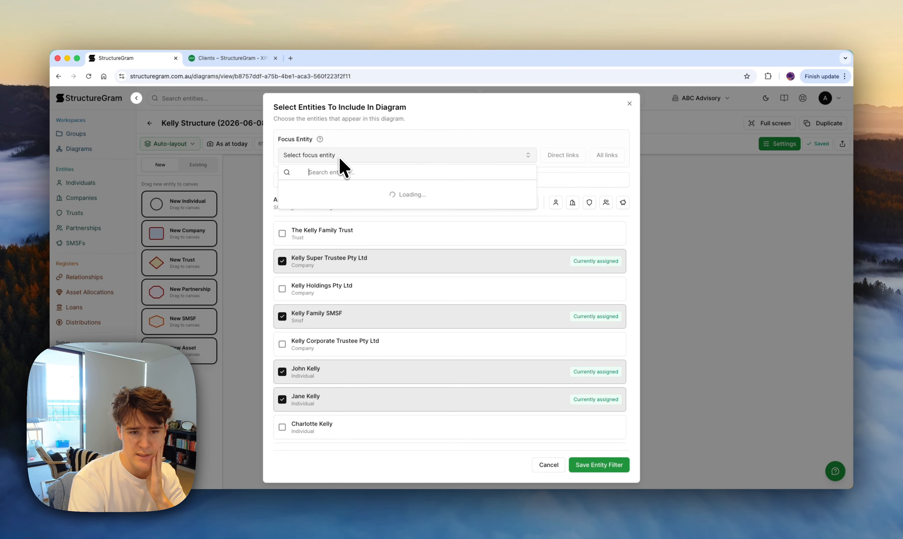
scroll(339, 235, down, 5)
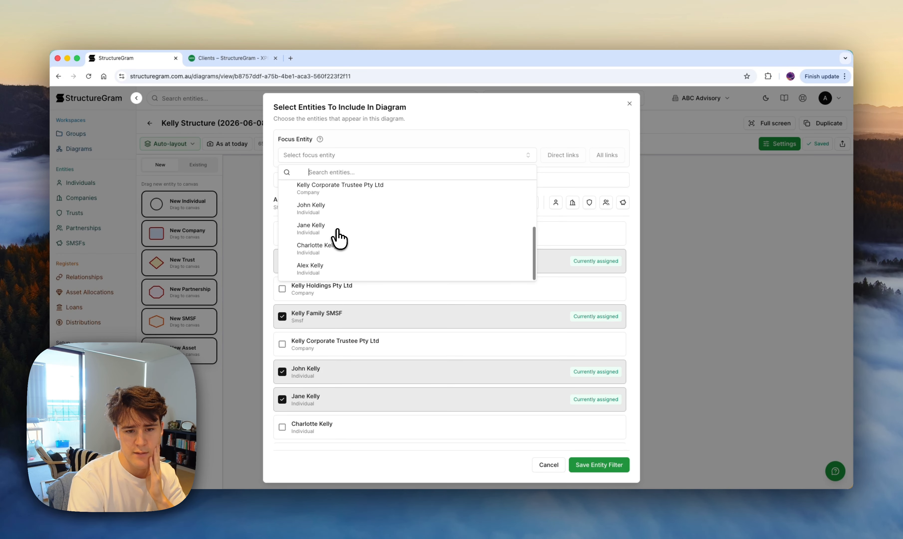
scroll(345, 220, up, 5)
click(349, 194)
click(564, 158)
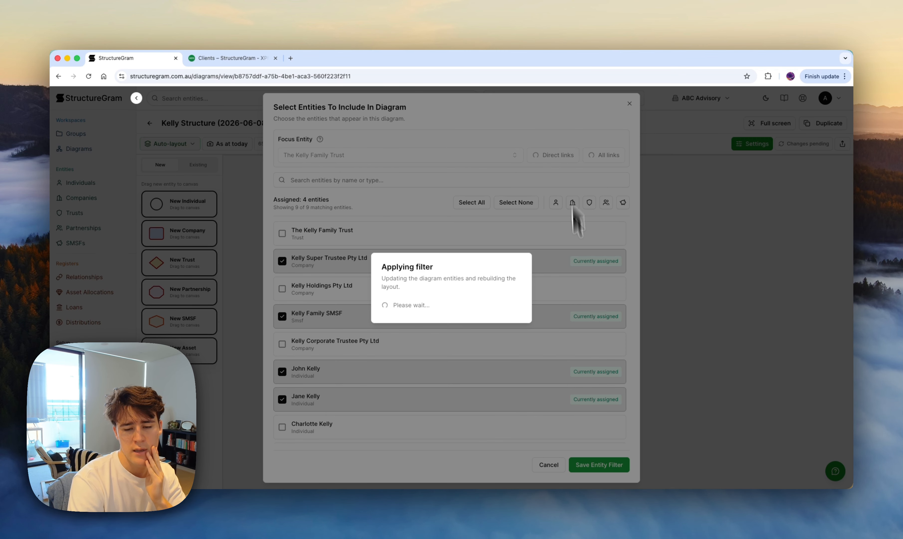
click(596, 465)
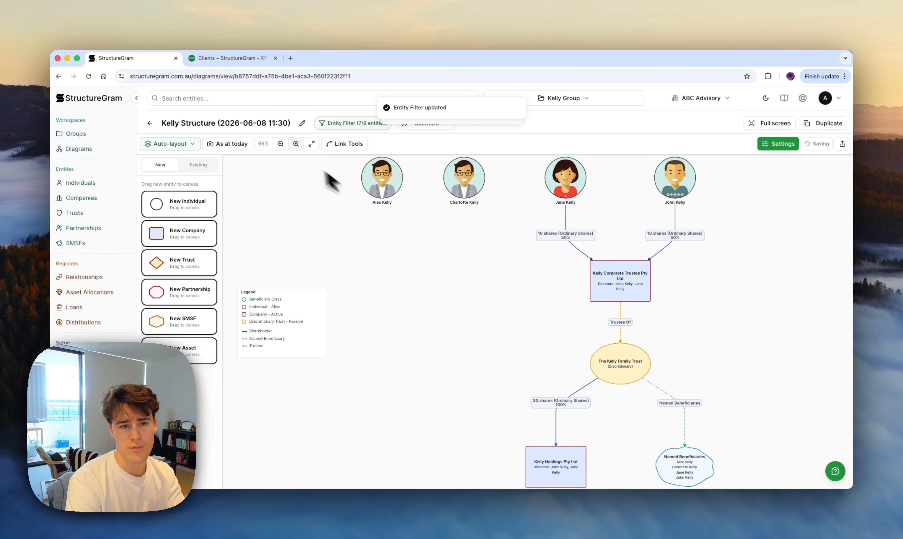
click(283, 145)
click(284, 146)
click(301, 148)
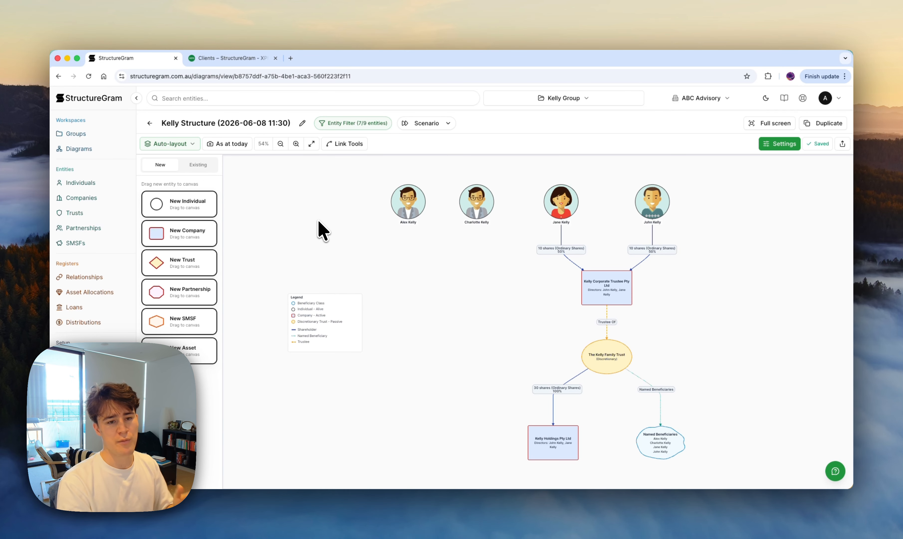
Include all entities in the copied diagram's entity filter and move the legend beside the row of individuals.
click(364, 125)
click(476, 203)
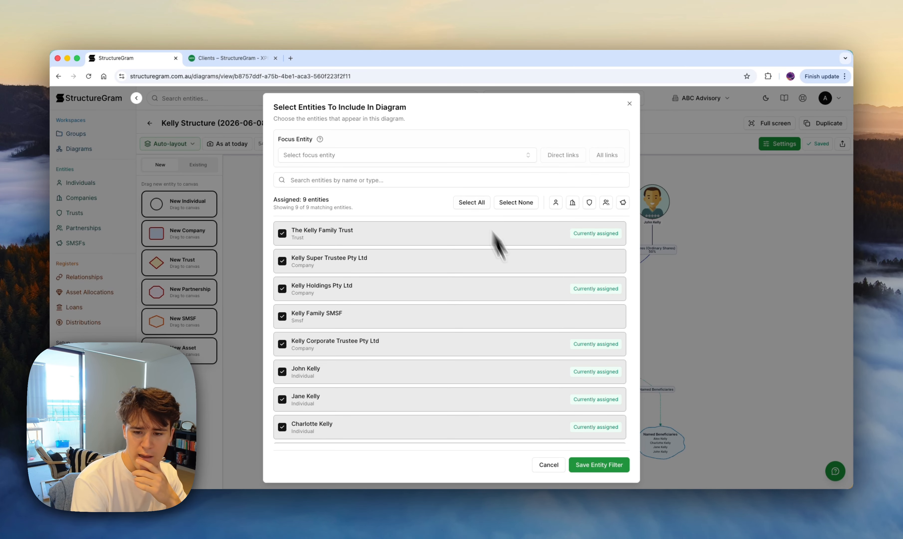
click(589, 471)
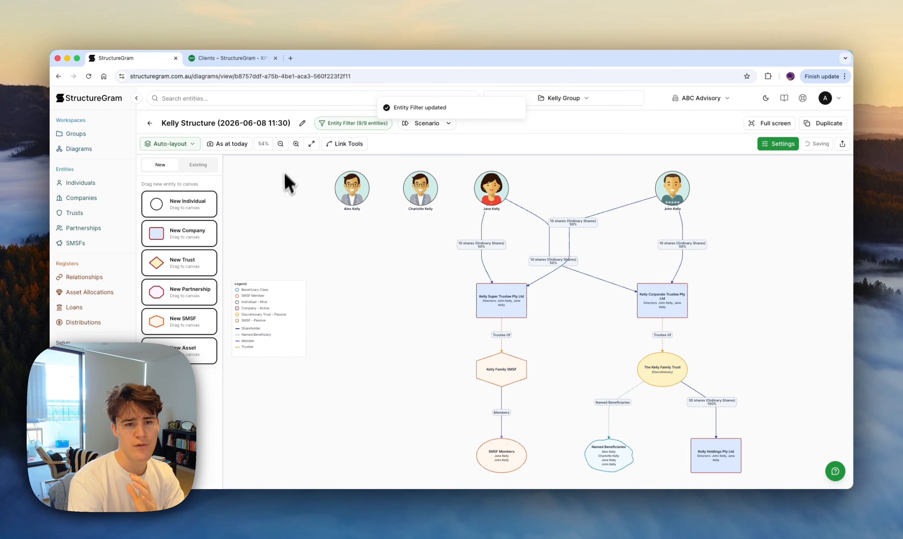
click(285, 149)
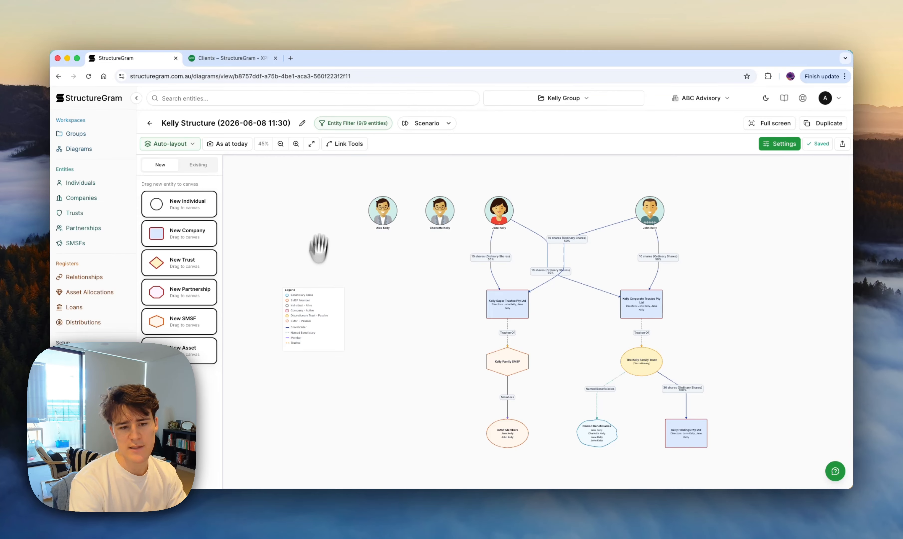
drag(311, 333, 281, 233)
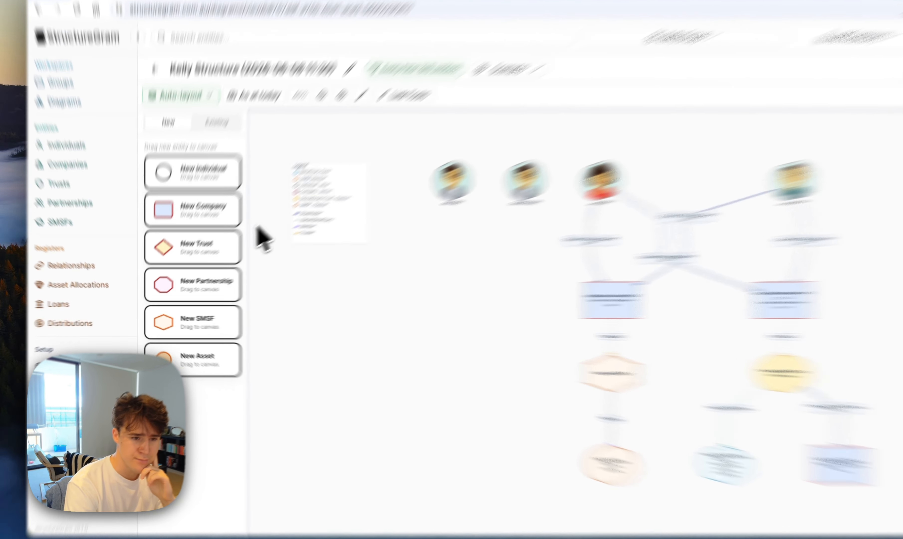
Add a new trust named Property Trust of type Bare Trust/Nominee on the empty canvas below the individuals without shareholdings.
drag(200, 258, 376, 300)
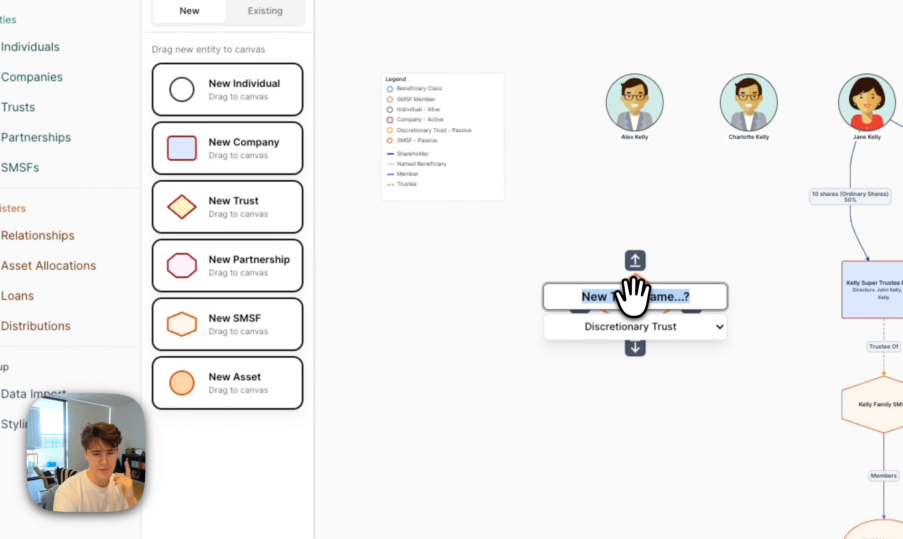
key(BackSpace)
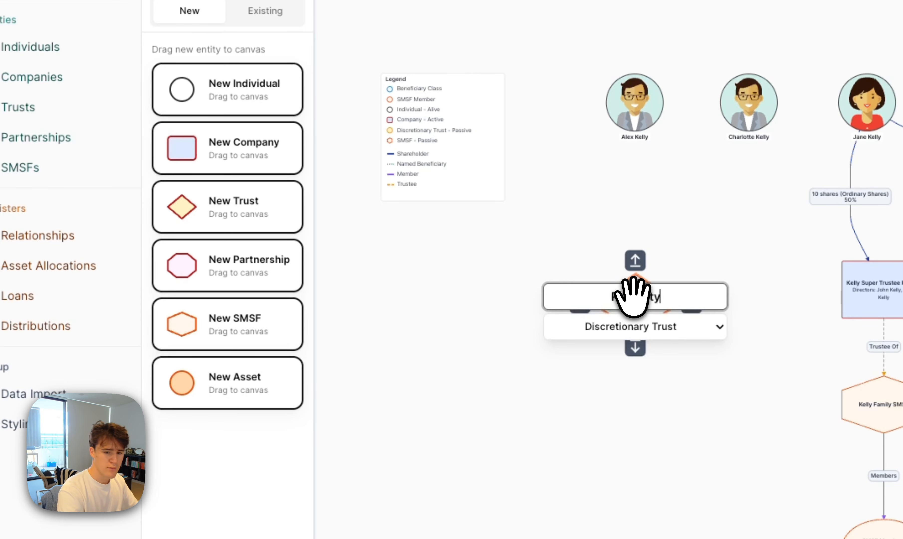
text(Property Trust)
click(630, 328)
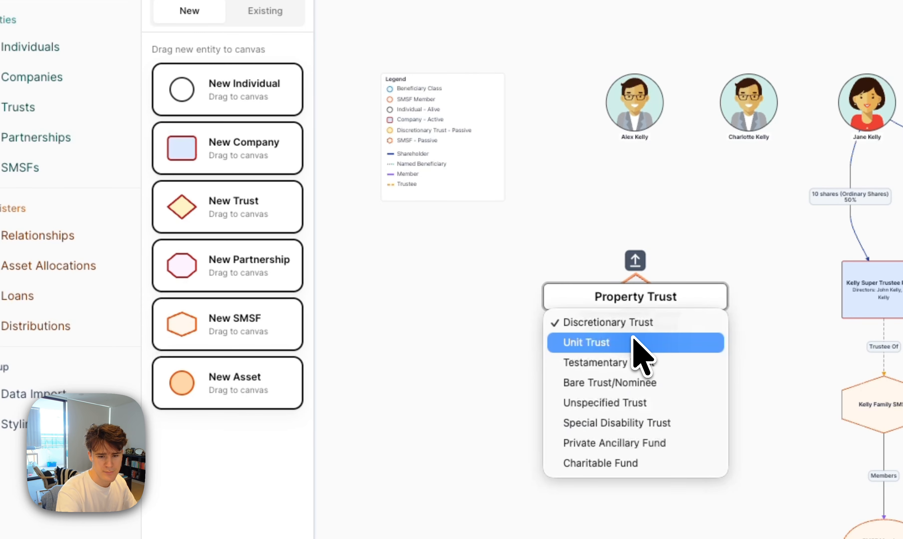
click(624, 382)
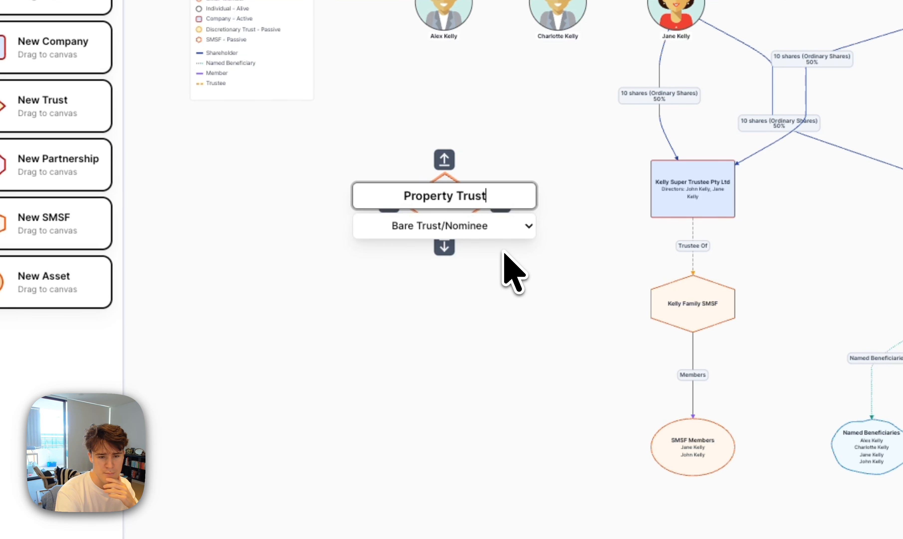
click(570, 357)
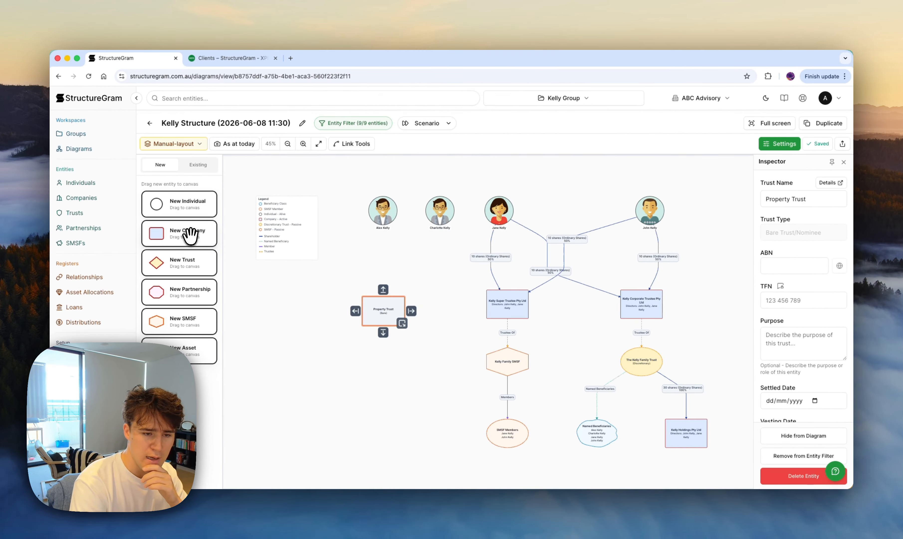
Add a new company named Trustee Co on the canvas beside the Property Trust.
drag(191, 232, 299, 322)
key(BackSpace)
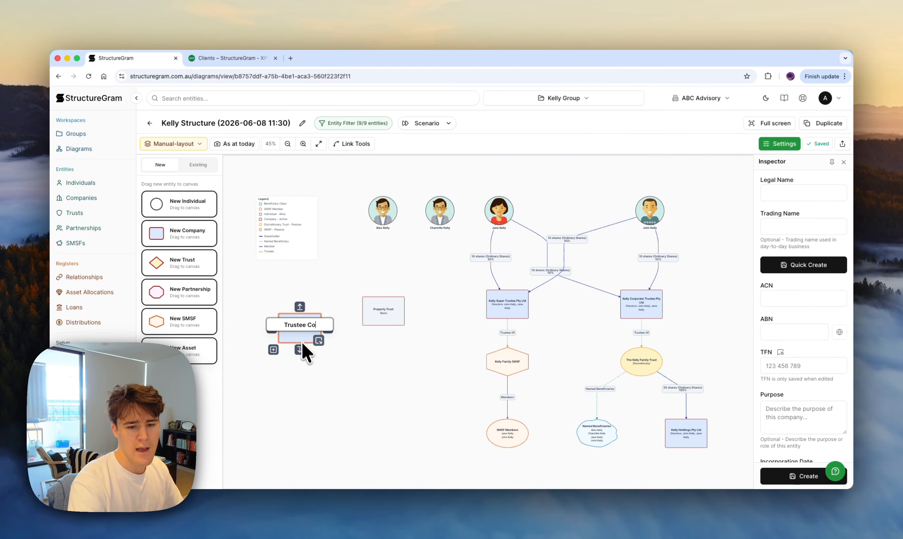
key(Return)
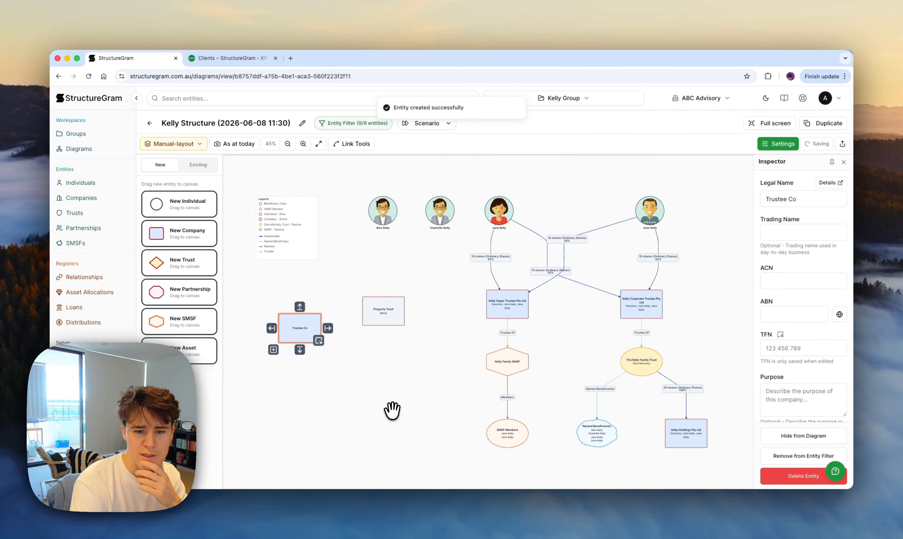
Open the Property Trust record from the refreshed list of trusts in the Kelly Group.
click(391, 409)
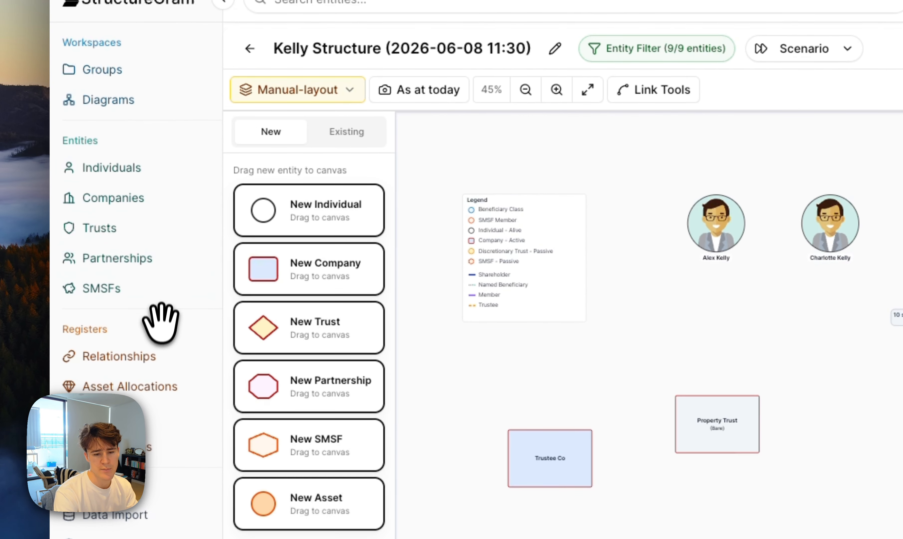
click(126, 231)
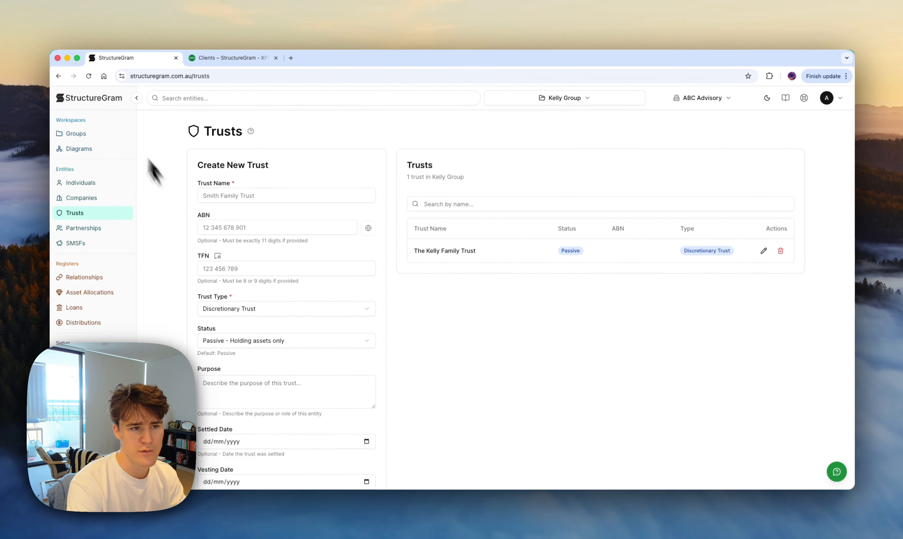
click(88, 76)
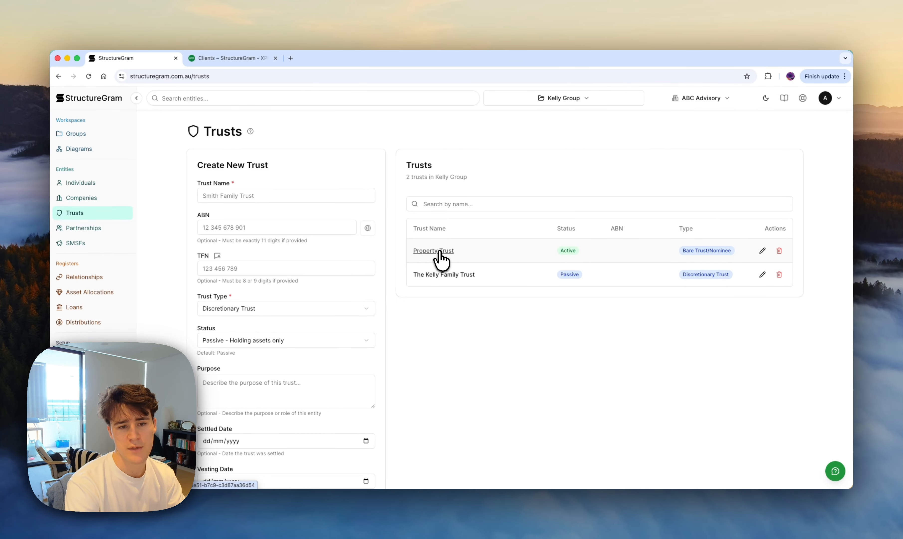
click(465, 251)
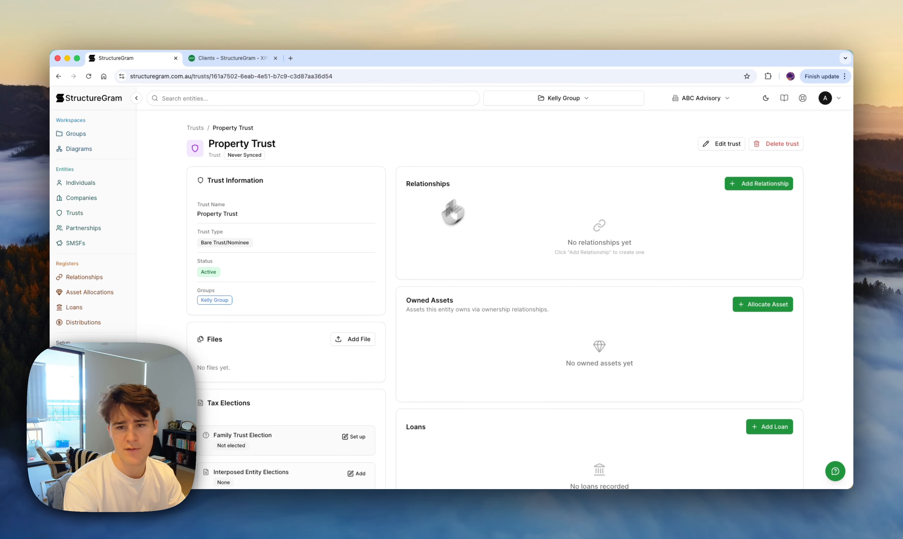
scroll(439, 296, down, 2)
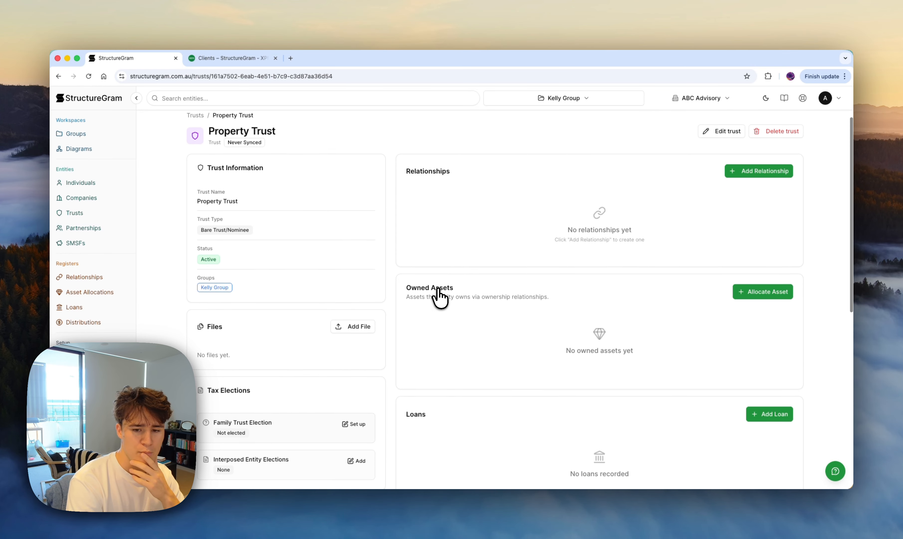
scroll(439, 298, up, 2)
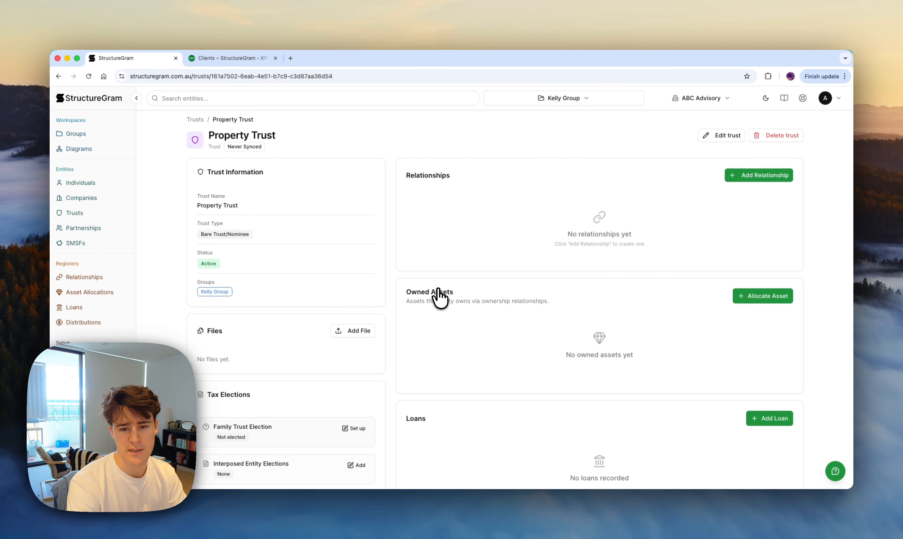
scroll(439, 296, down, 1)
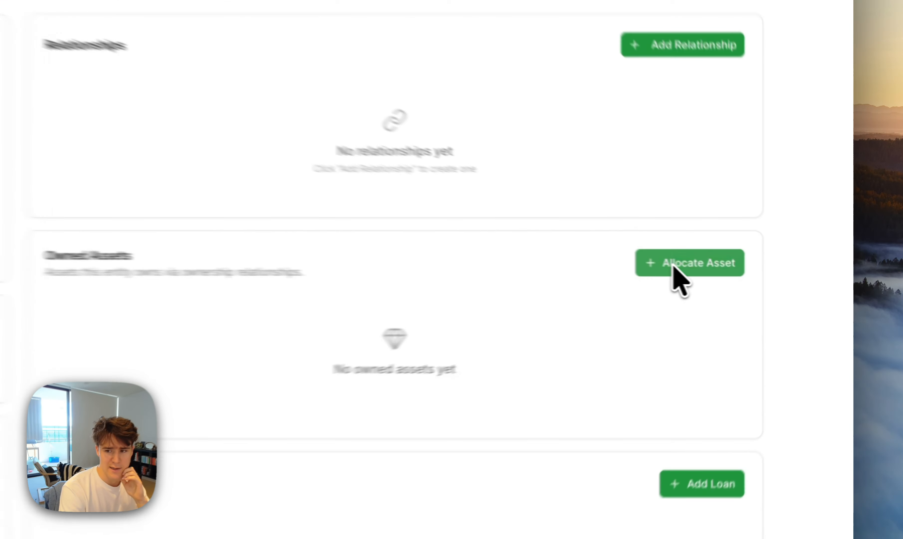
Begin allocating a new asset to Property Trust, with type Commercial Property and the property's street address as its name.
click(674, 267)
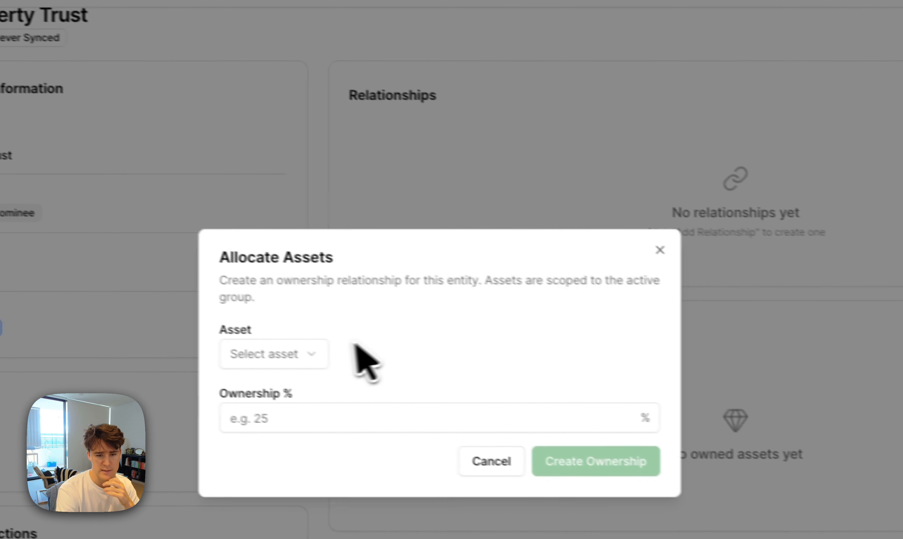
click(332, 358)
click(311, 422)
click(302, 144)
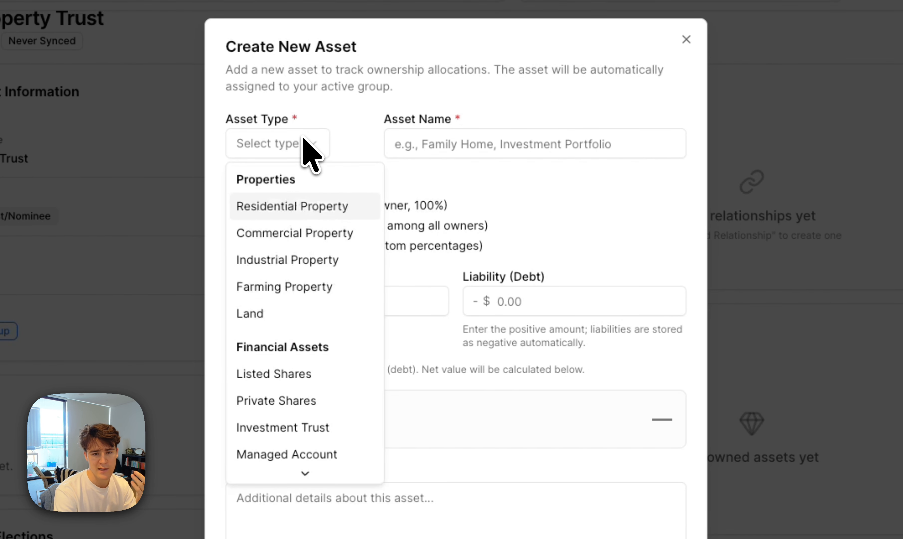
click(295, 231)
click(483, 138)
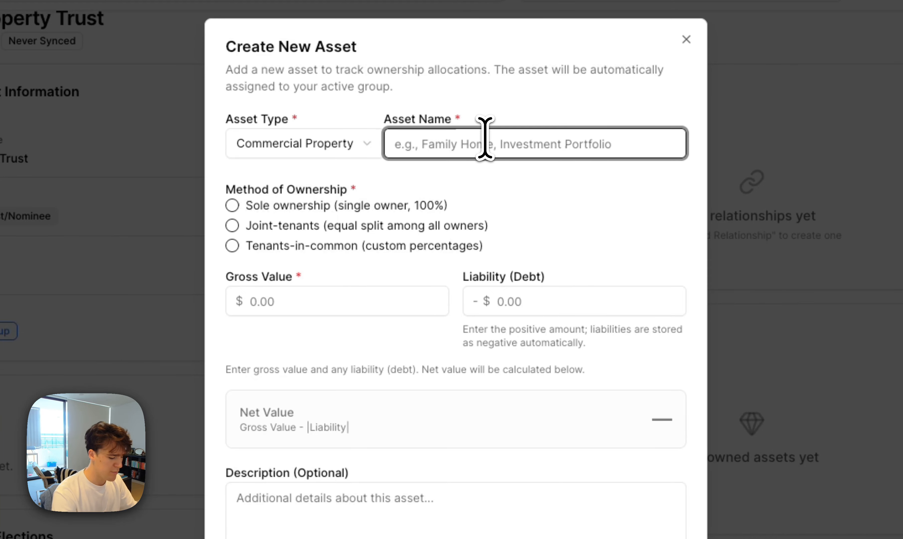
text(( Commercial R)
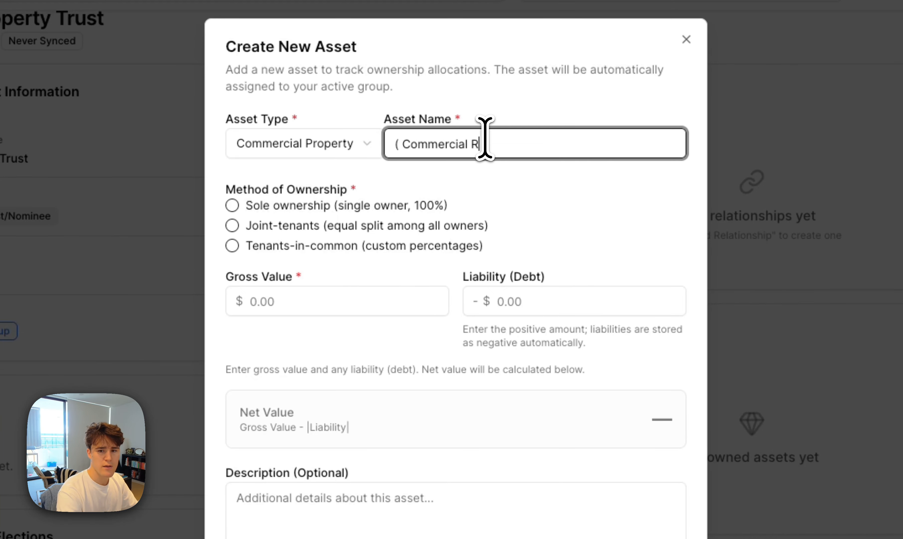
text(oad)
click(398, 143)
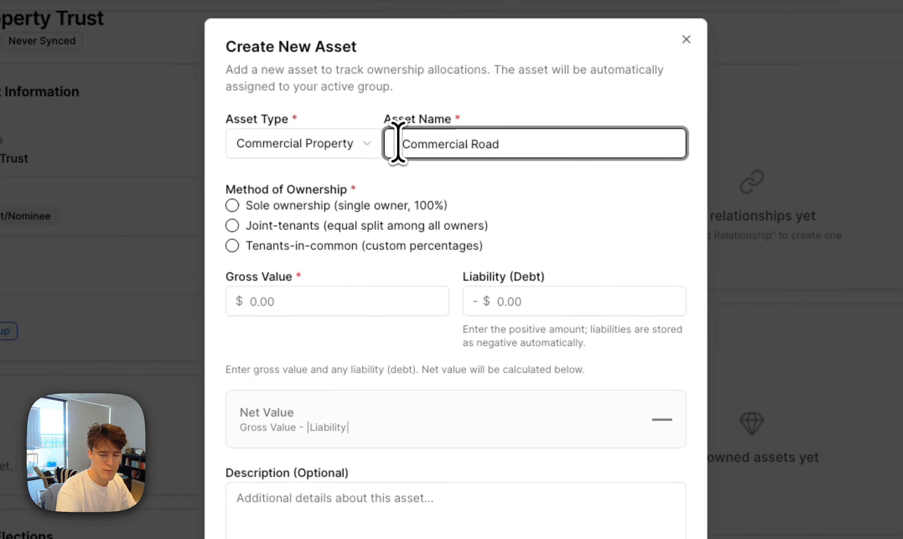
key(BackSpace)
text(9)
Give the new commercial property sole ownership (single owner, 100%) and create it as an owned asset of Property Trust.
click(300, 200)
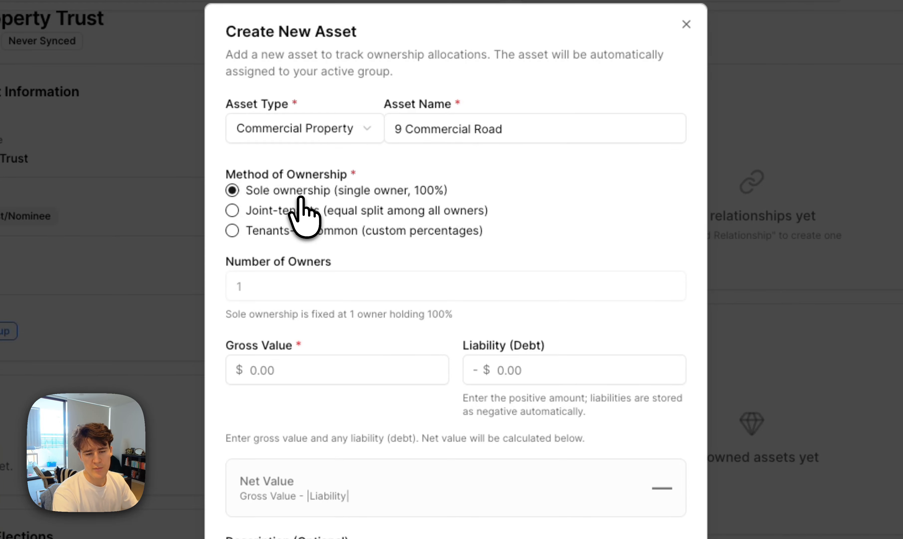
scroll(315, 242, down, 2)
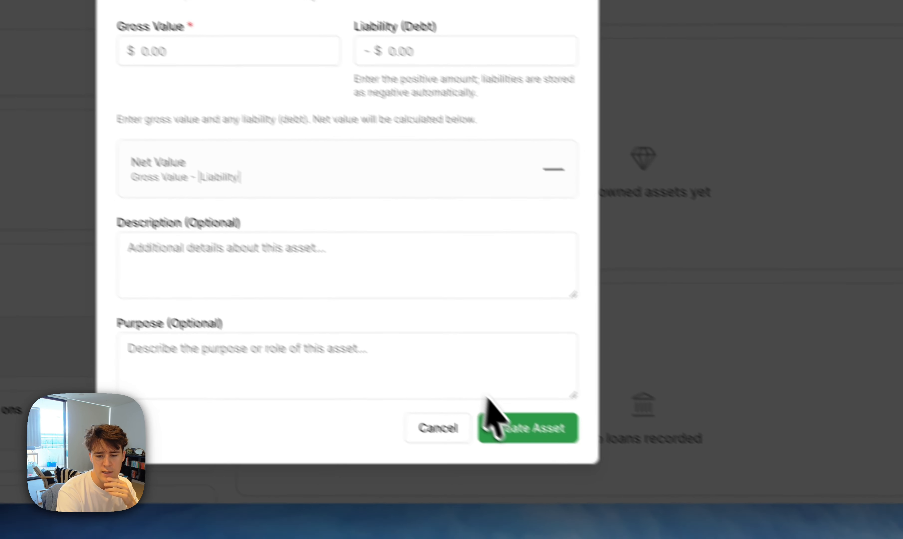
click(527, 426)
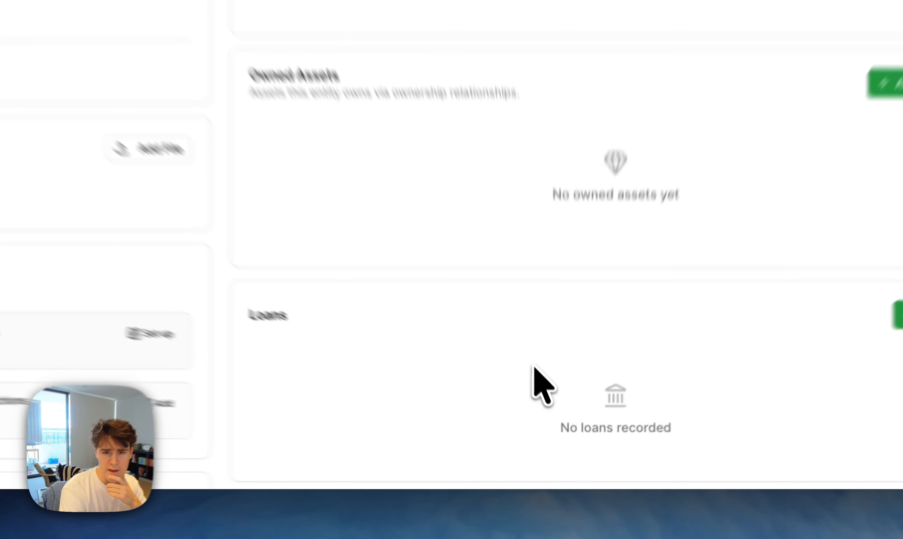
scroll(451, 401, down, 1)
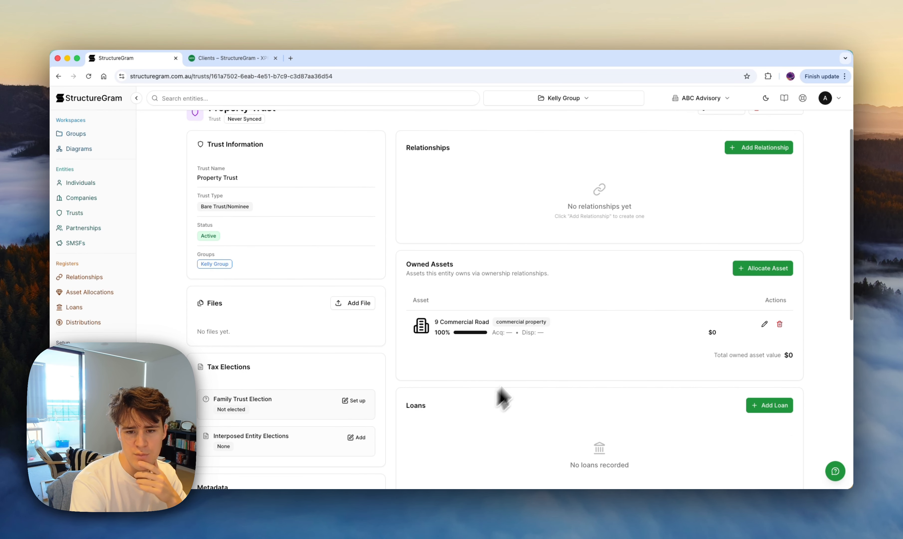
scroll(533, 312, up, 1)
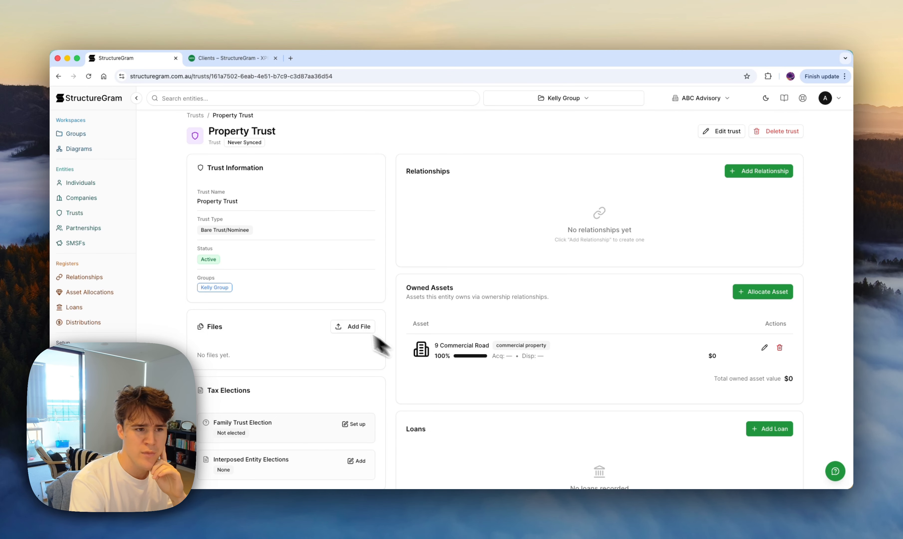
Reopen the saved Kelly Structure diagram and place the existing company Trustee Co on the canvas below Property Trust.
click(104, 159)
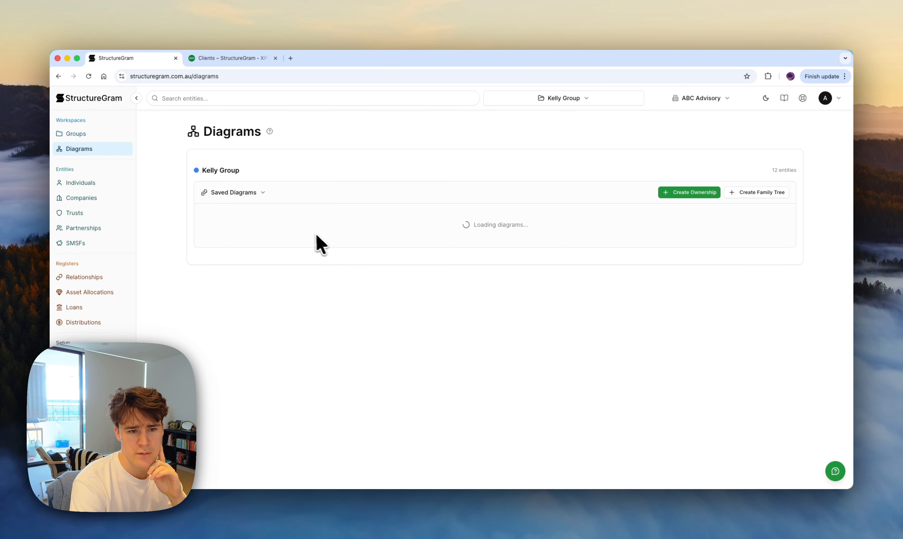
click(317, 238)
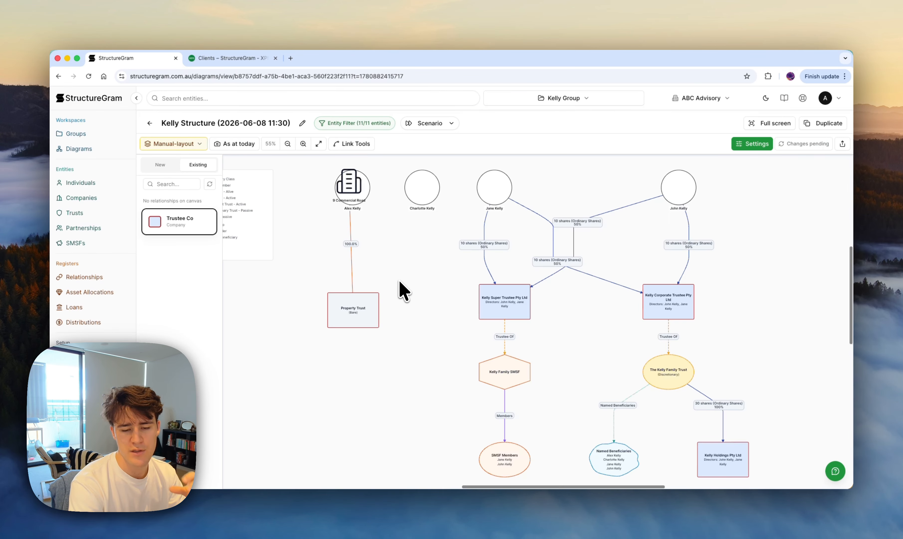
drag(353, 195, 365, 414)
click(364, 409)
drag(203, 228, 295, 359)
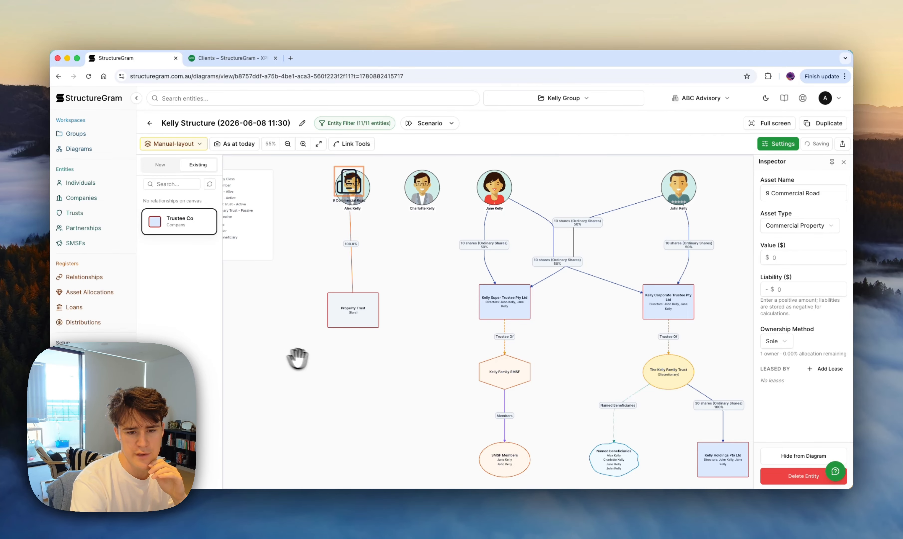
click(370, 370)
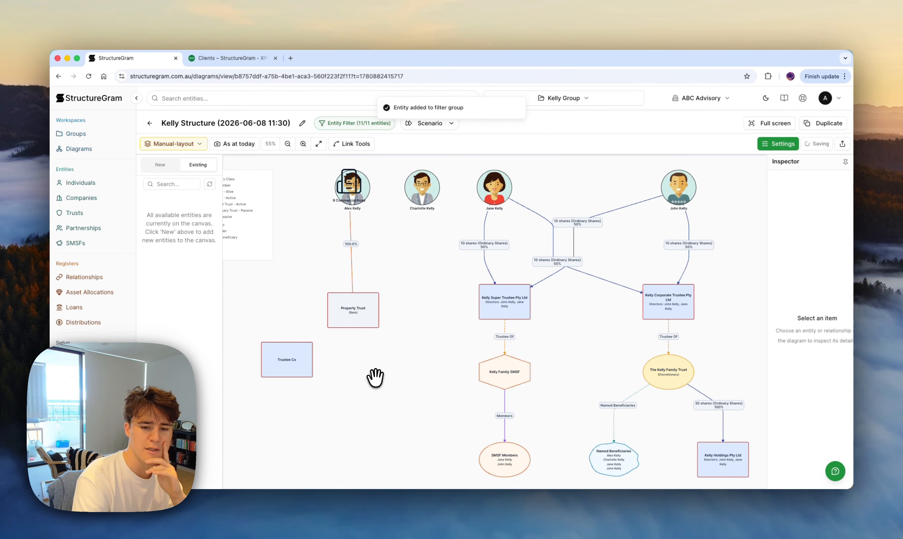
Move the commercial property asset off the first individual's icon to directly below Property Trust.
click(288, 143)
click(171, 166)
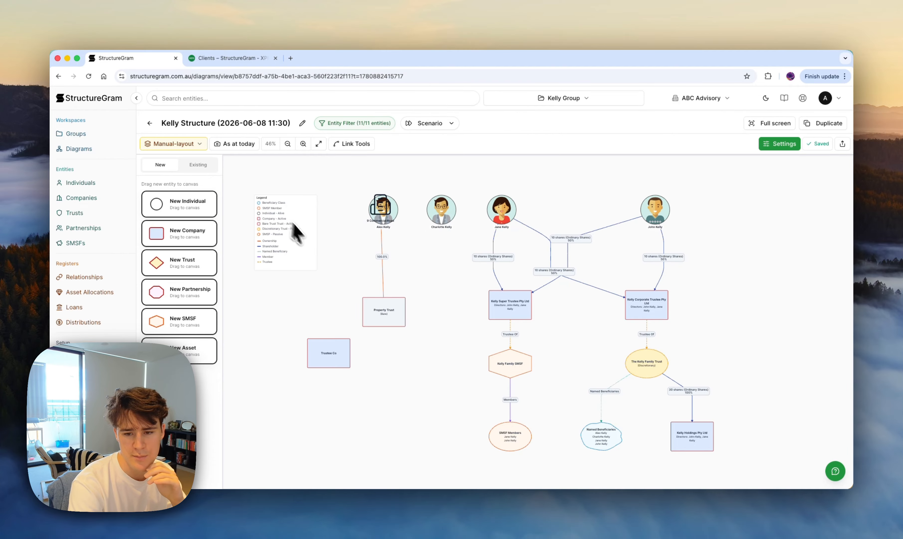
drag(378, 203, 383, 374)
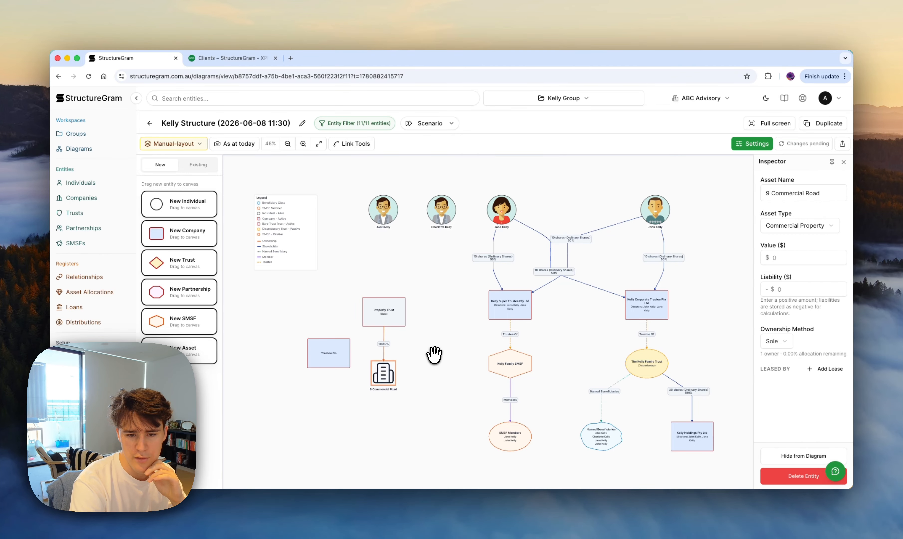
click(438, 355)
Create a Beneficiary Of relationship from Kelly Family SMSF to Property Trust.
mouse_move(496, 363)
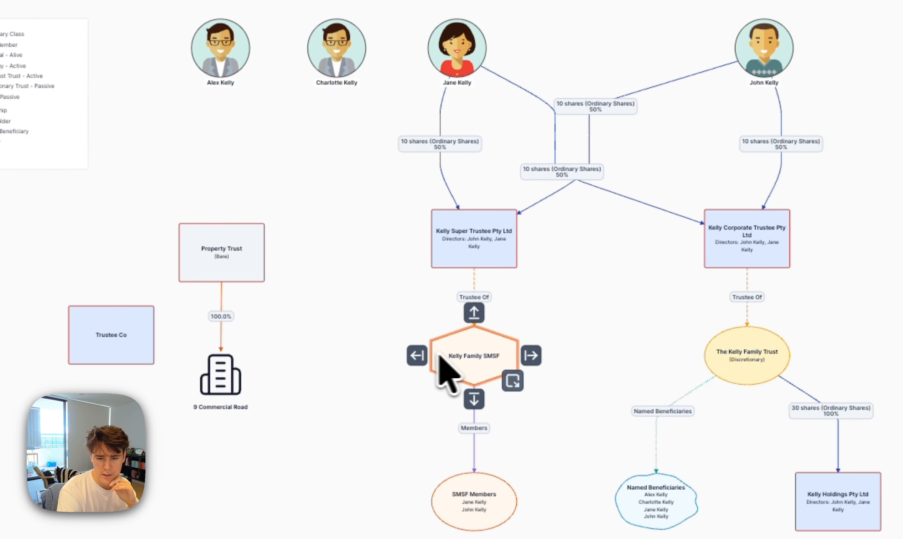
drag(418, 354, 264, 280)
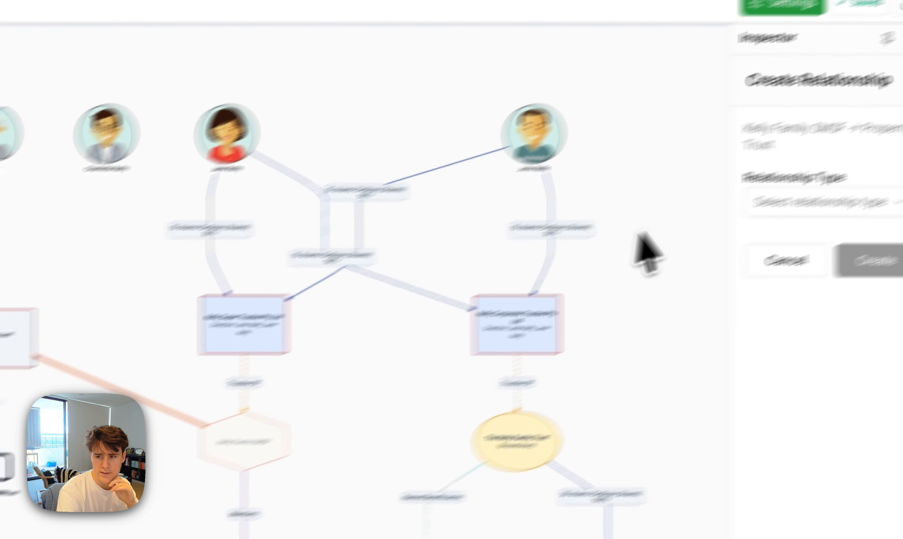
click(854, 201)
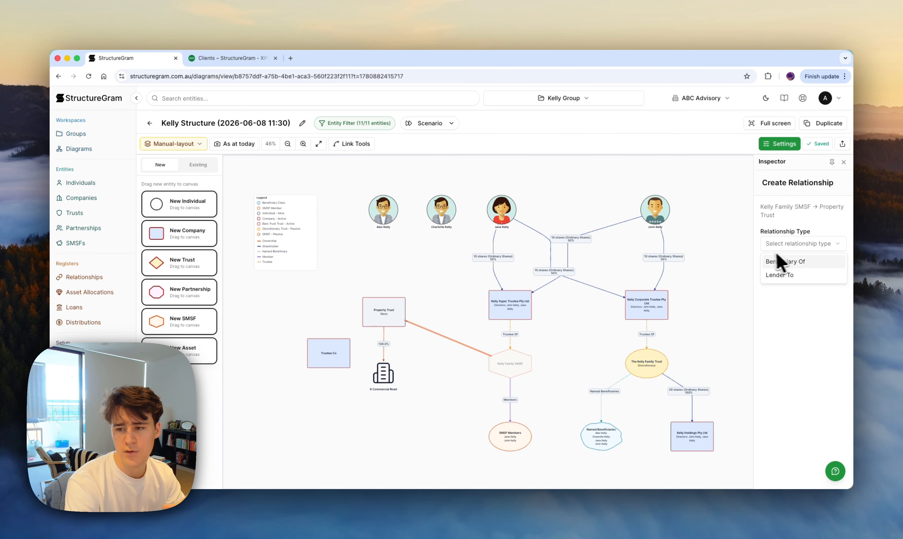
click(805, 260)
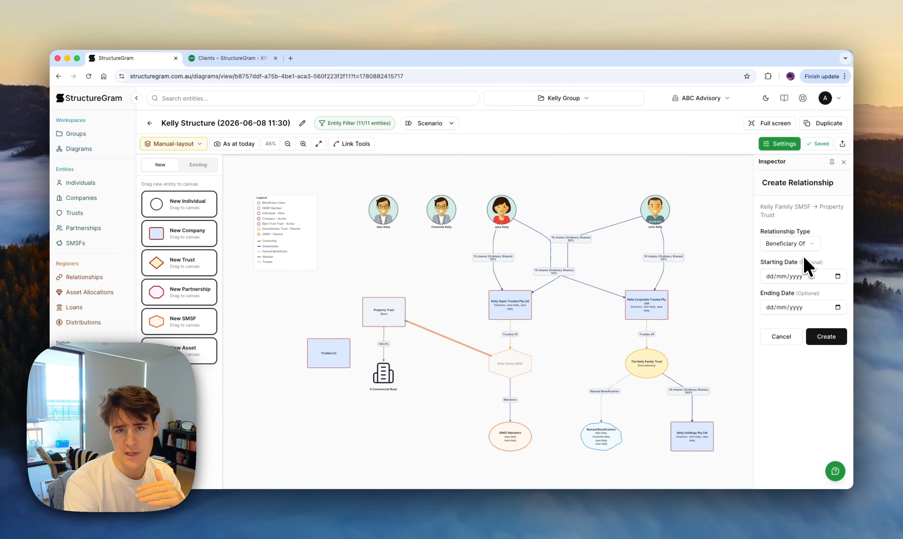
click(826, 337)
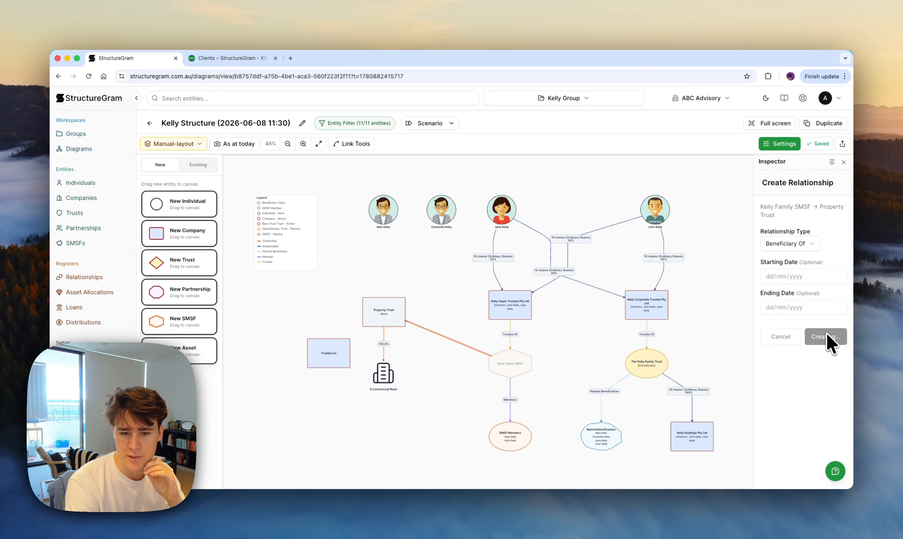
Create a Trustee Of relationship from Trustee Co to Property Trust and move Trustee Co slightly farther from the trust.
click(336, 361)
drag(343, 338, 364, 322)
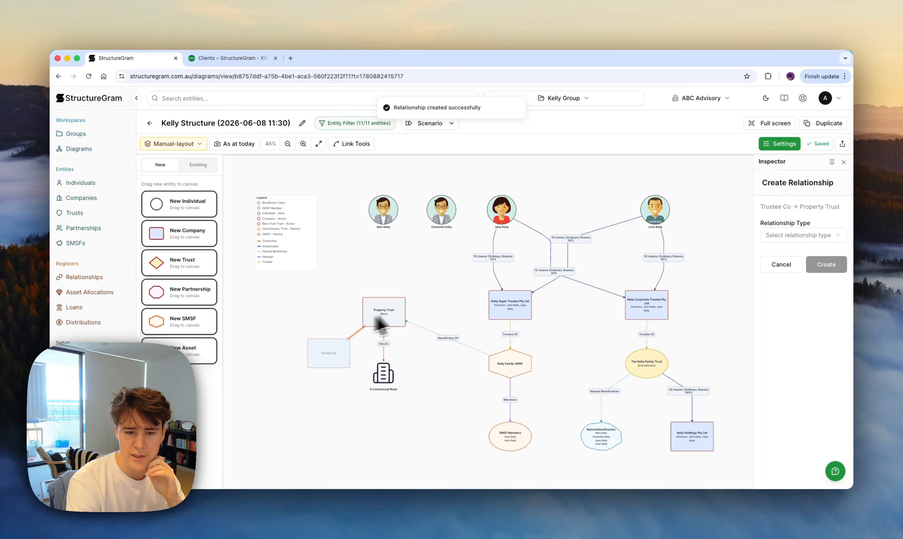
click(774, 236)
click(807, 253)
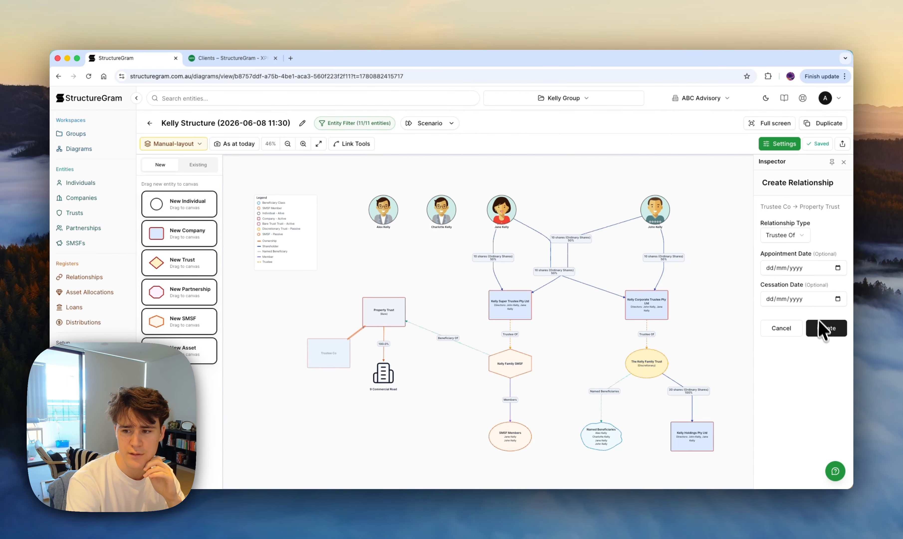
click(823, 328)
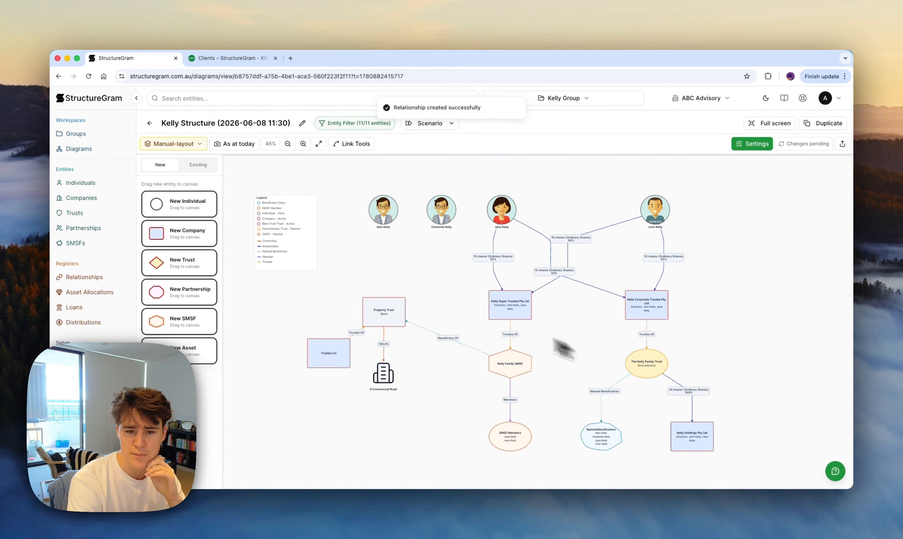
drag(337, 370, 318, 379)
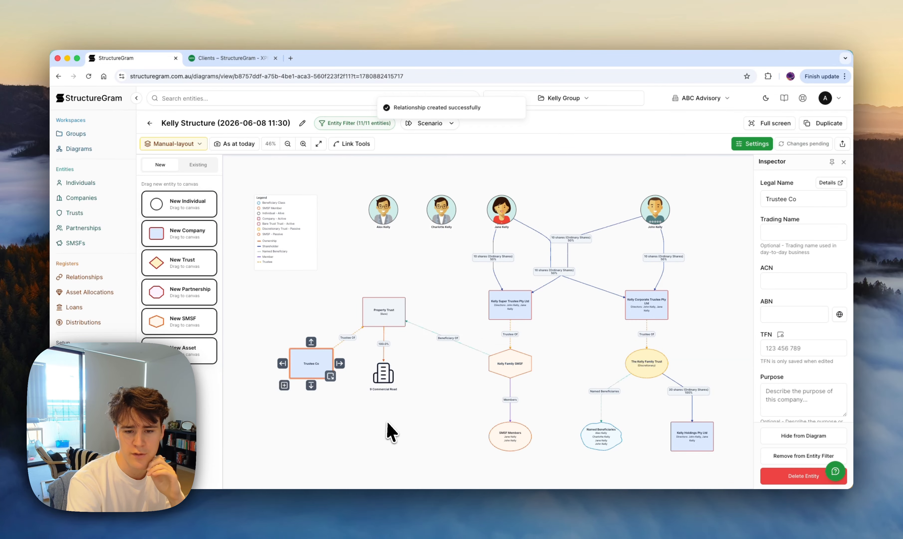
click(389, 429)
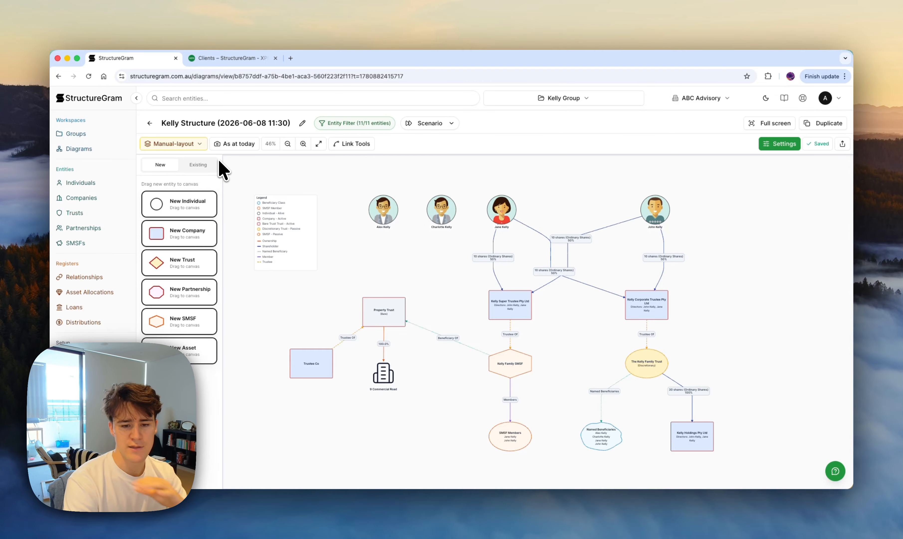
Refresh all entities and links in the diagram to the base layout.
click(202, 146)
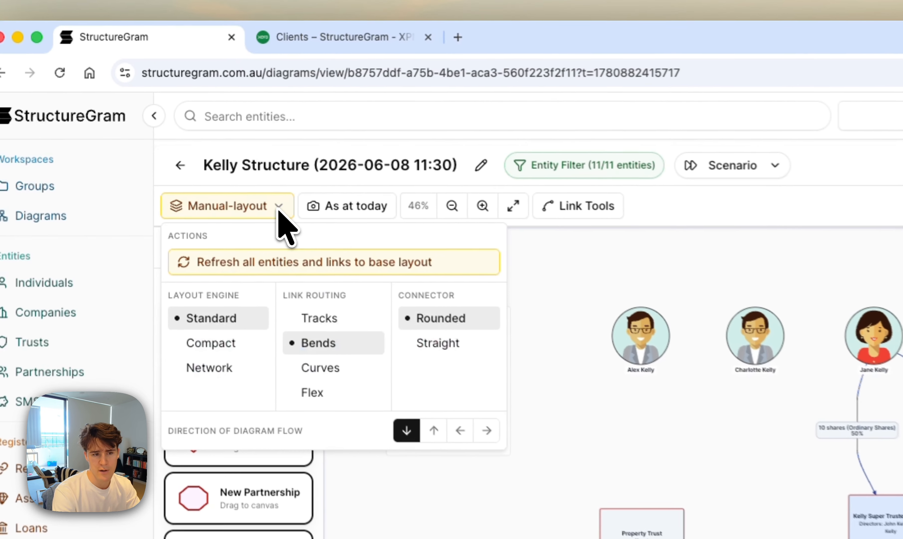
click(276, 258)
click(544, 370)
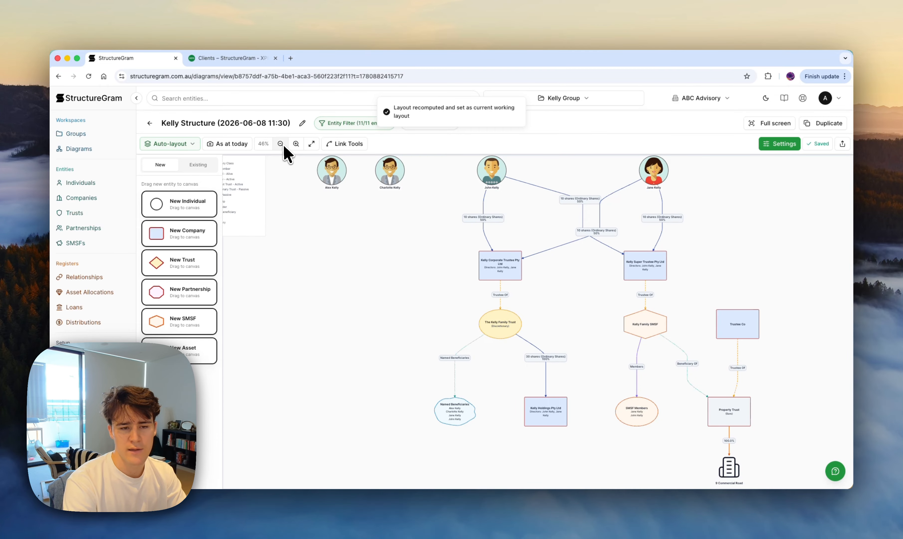
Open the Kelly Group's XPM sync management and start a Sync Data comparison between StructureGram and XPM.
click(281, 144)
click(296, 144)
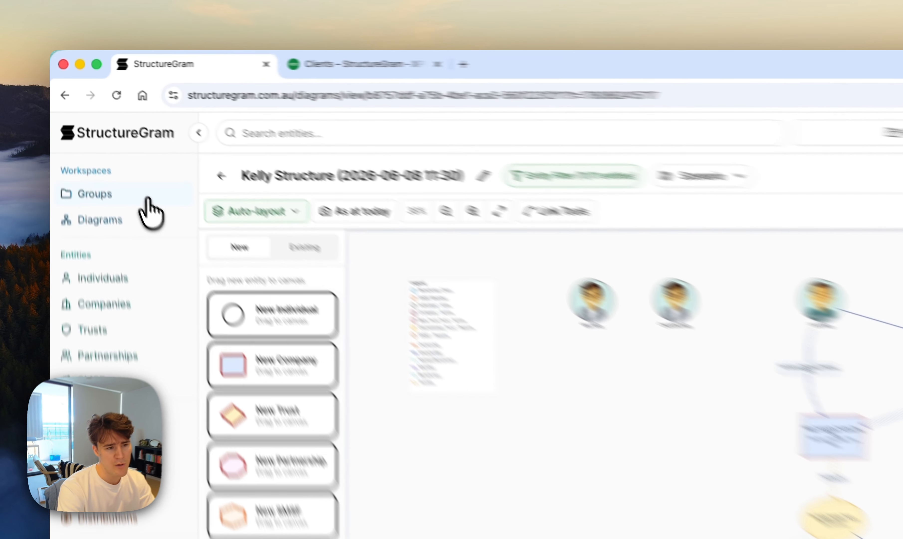
click(148, 201)
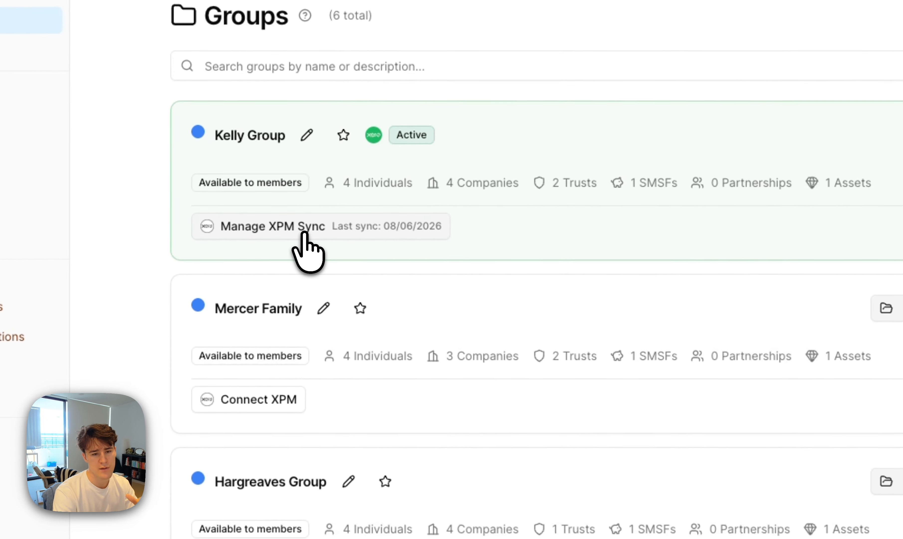
click(304, 235)
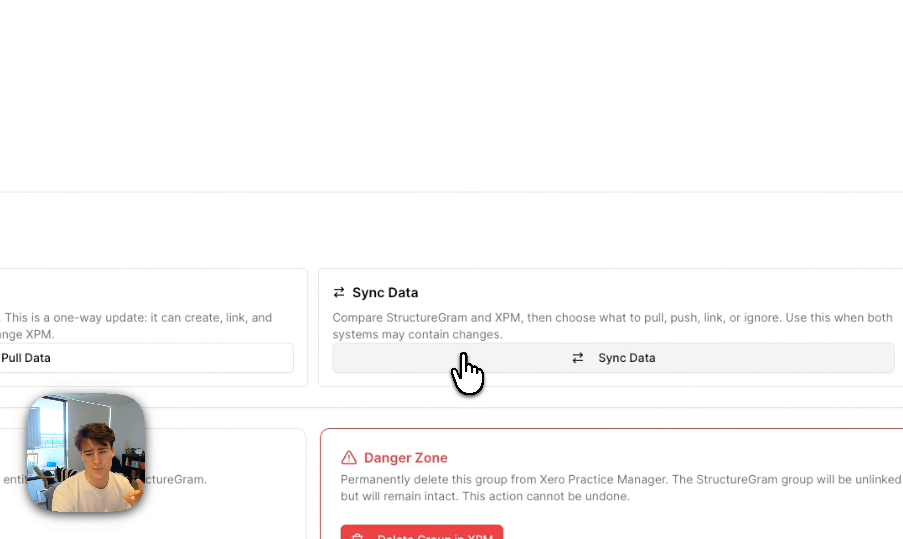
click(463, 357)
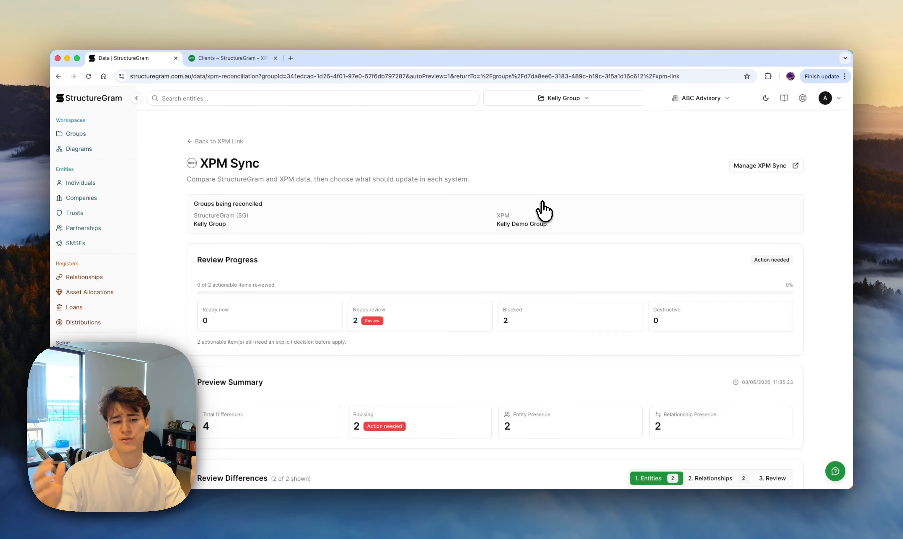
Mark the missing entities Property Trust and Trustee Co for export to XPM.
scroll(540, 208, down, 5)
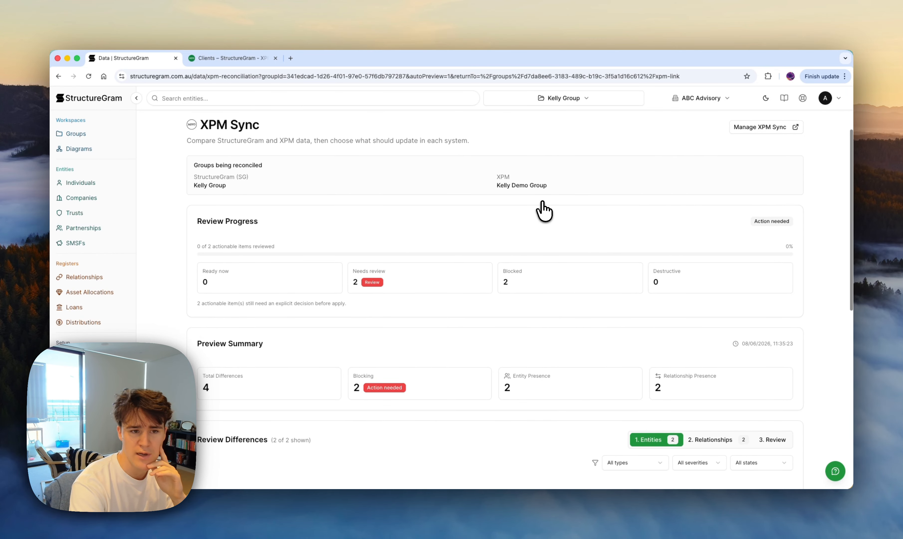
scroll(514, 282, down, 7)
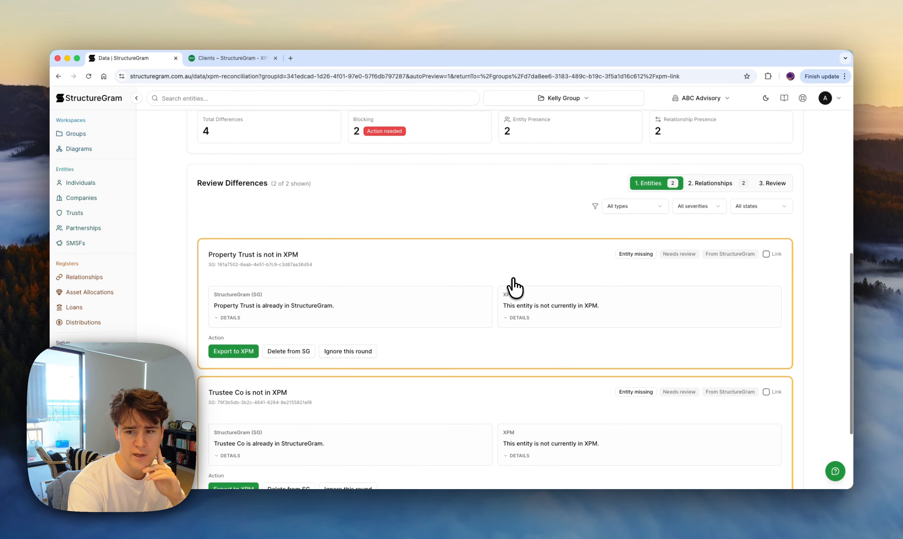
scroll(496, 284, up, 1)
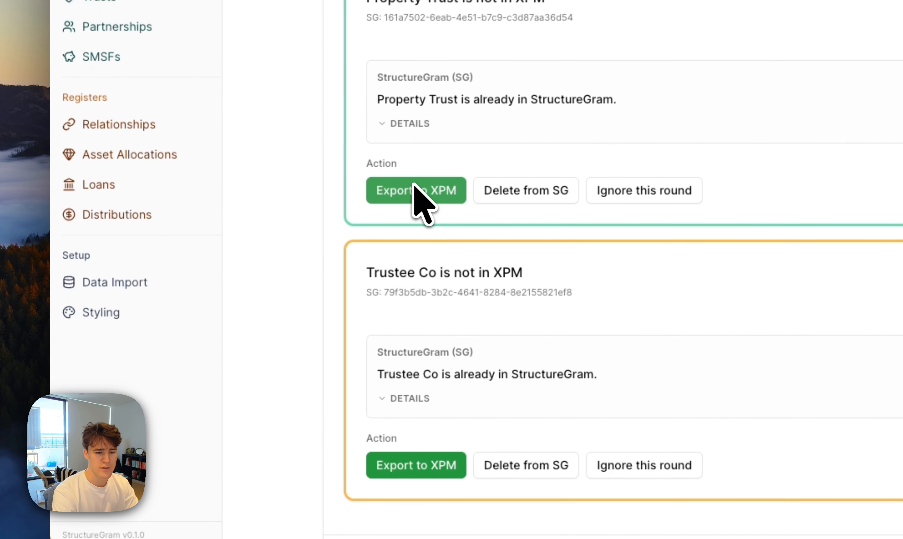
click(233, 310)
scroll(422, 177, up, 2)
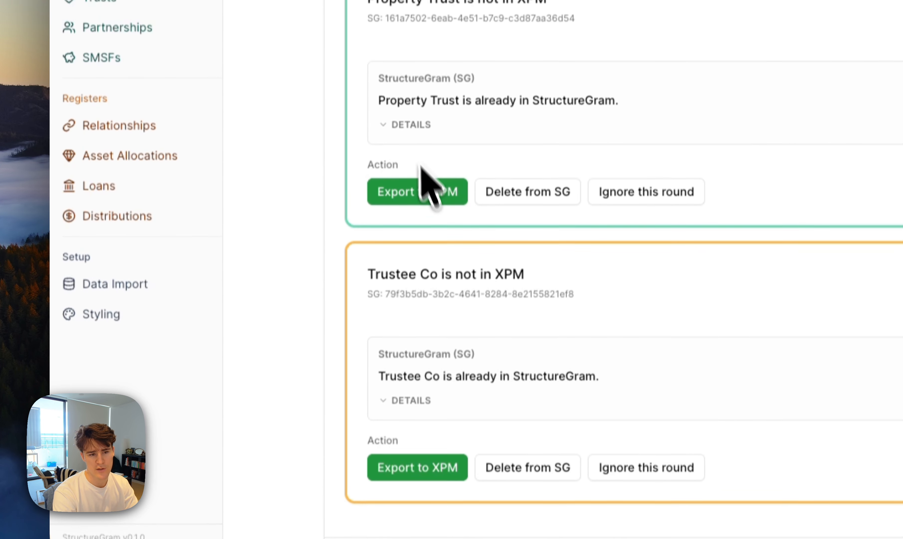
click(413, 499)
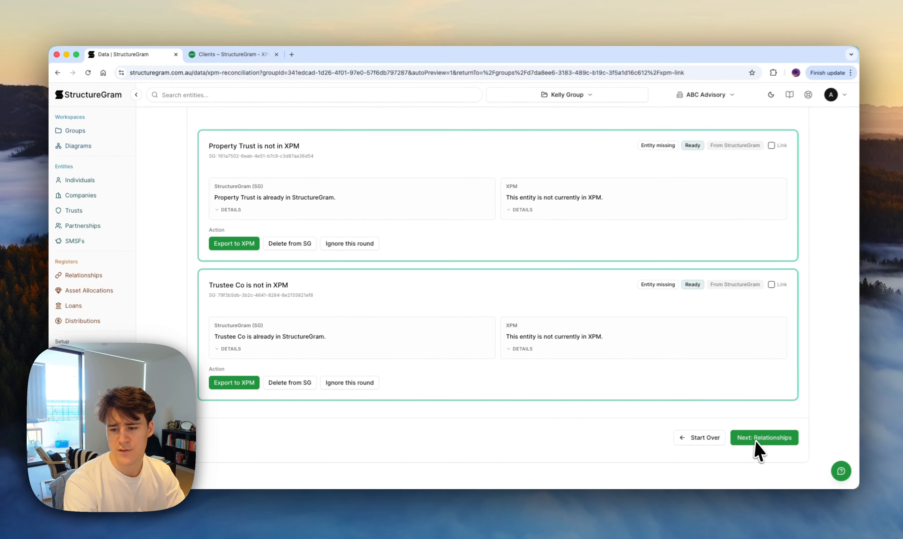
Continue to the relationship differences and mark Property Trust's beneficiary and trustee relationships for export to XPM.
click(756, 448)
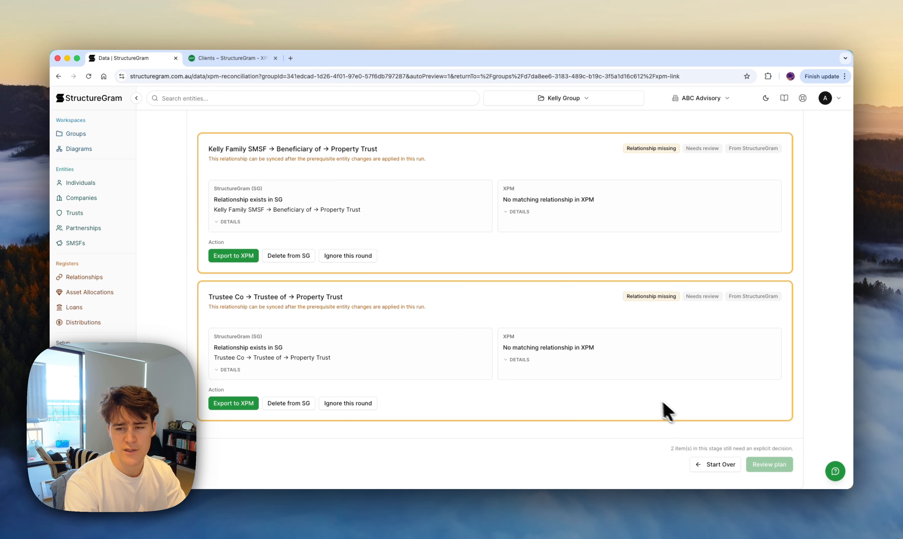
scroll(623, 400, up, 2)
click(233, 303)
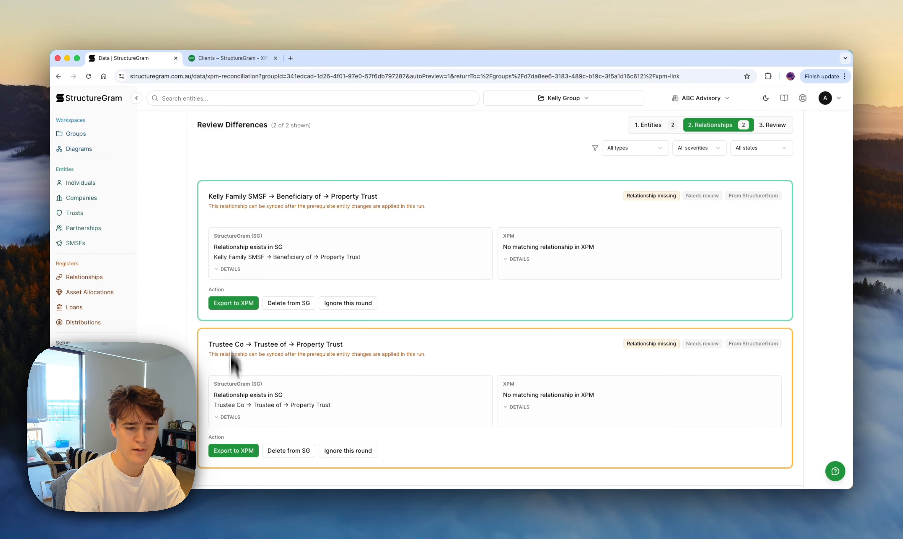
click(233, 451)
Review the reconciliation plan for the two entities and two relationships, and apply the changes to XPM.
scroll(451, 445, down, 4)
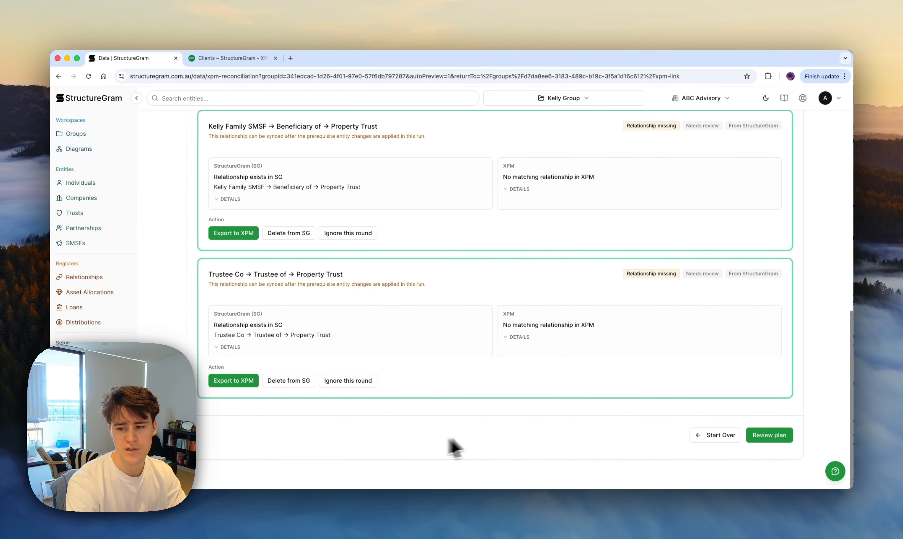
click(767, 440)
scroll(641, 397, up, 2)
scroll(641, 396, down, 5)
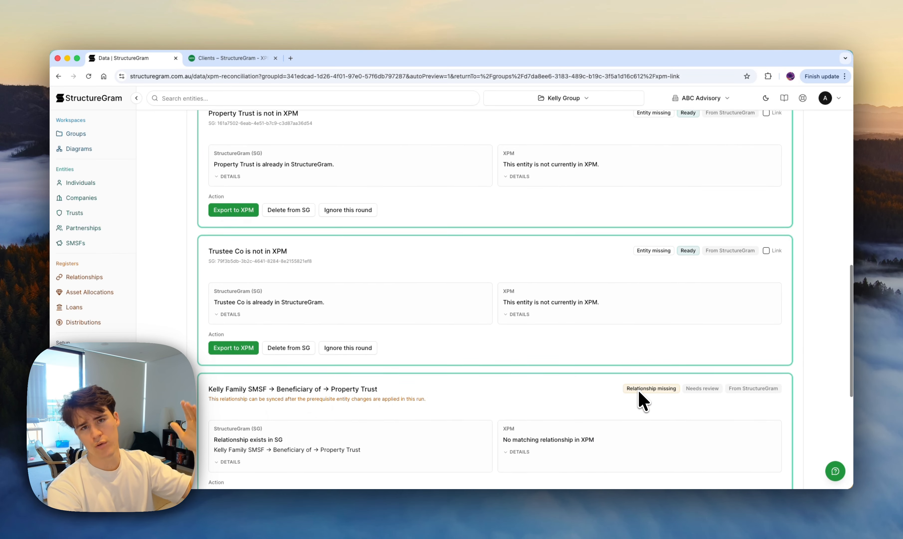
scroll(642, 400, down, 2)
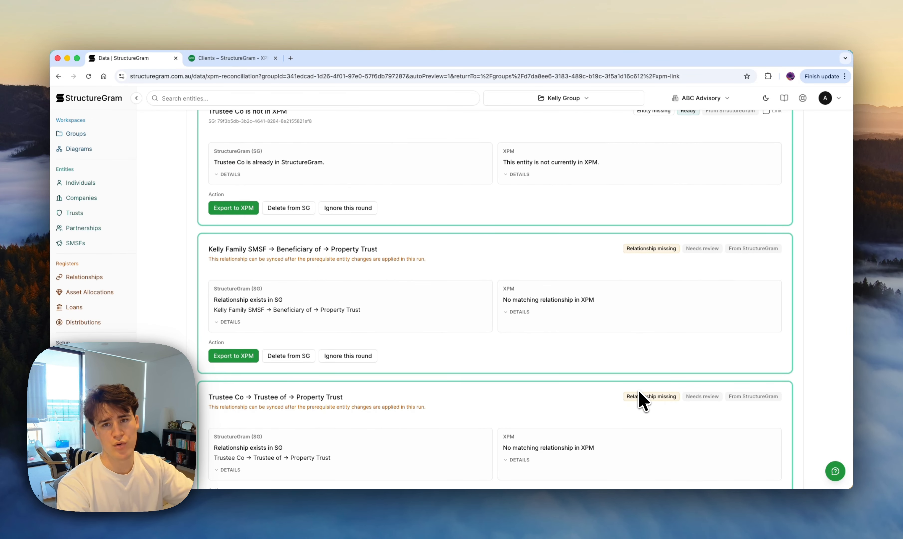
scroll(642, 400, down, 3)
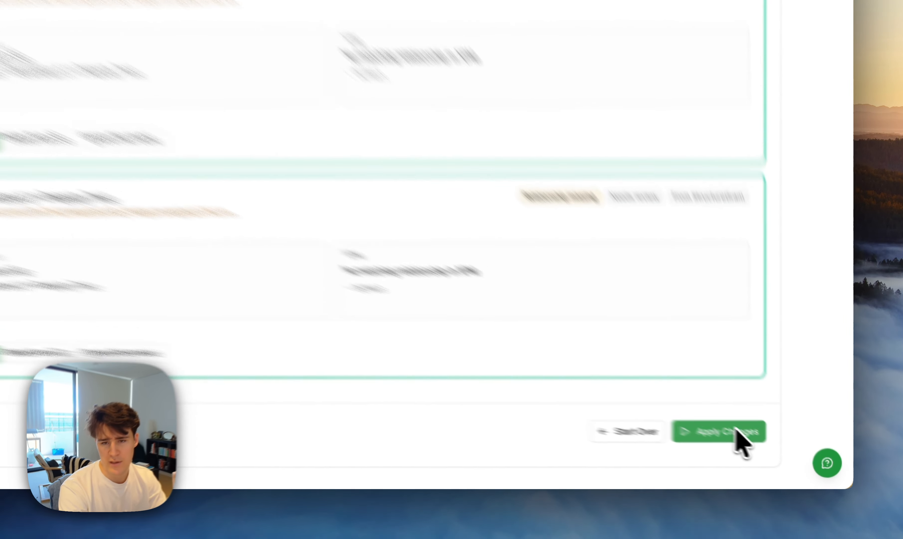
click(737, 430)
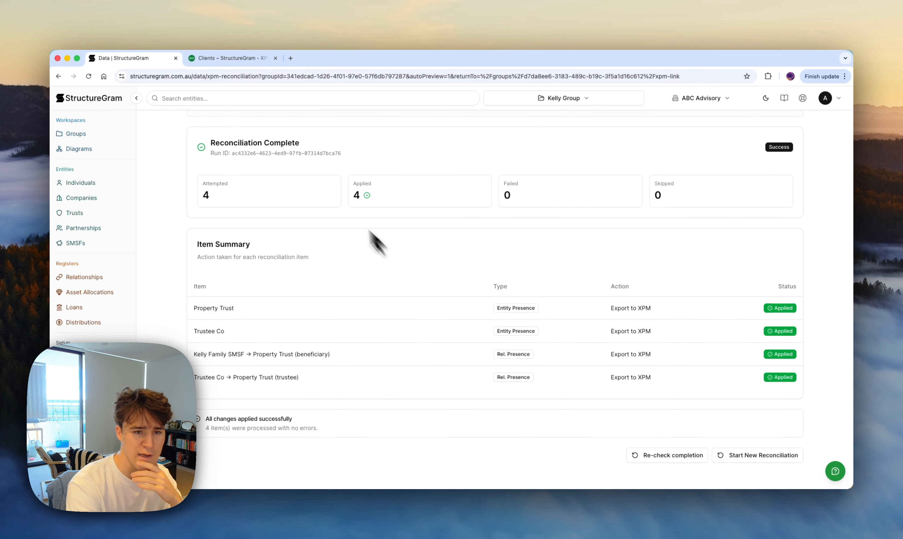
Switch to Xero Practice Manager, reload Kelly Demo Group, check the Property Trust client's relationships and return to StructureGram.
click(221, 57)
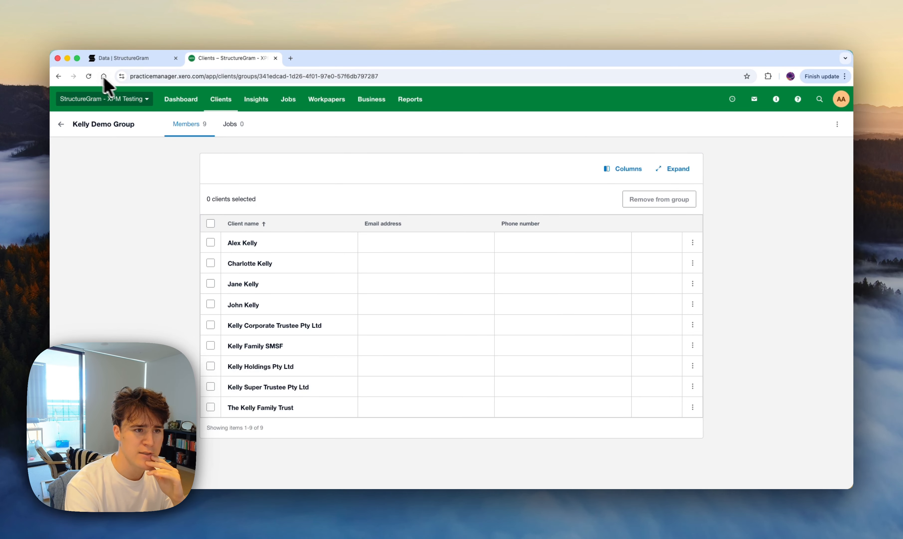
click(88, 76)
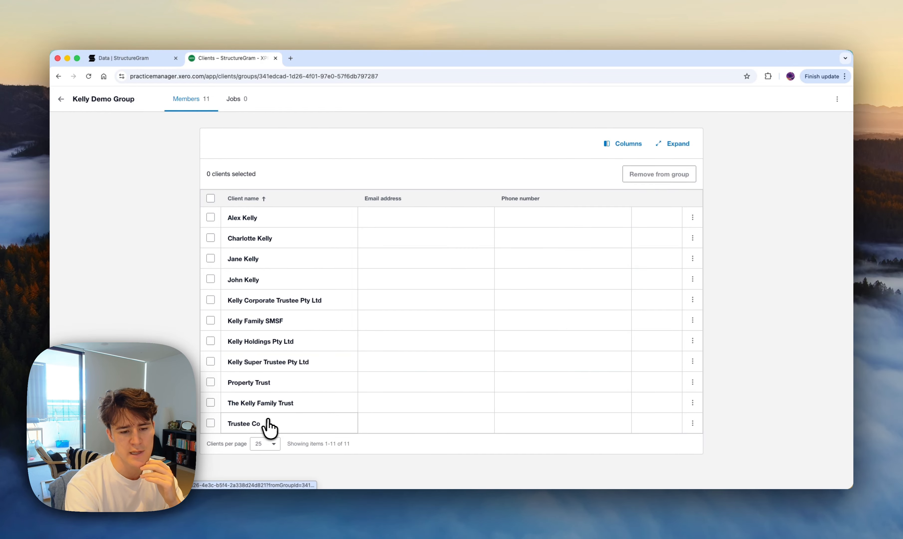
click(261, 382)
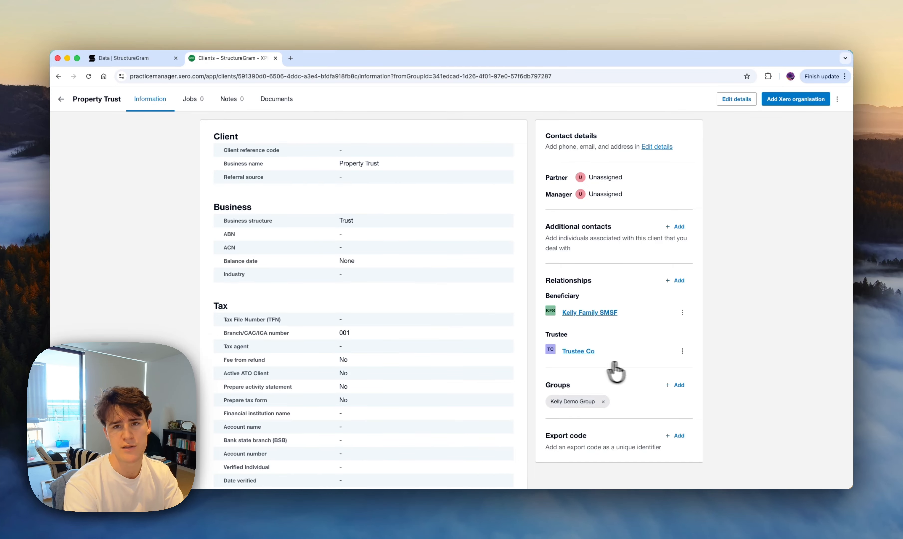
click(132, 58)
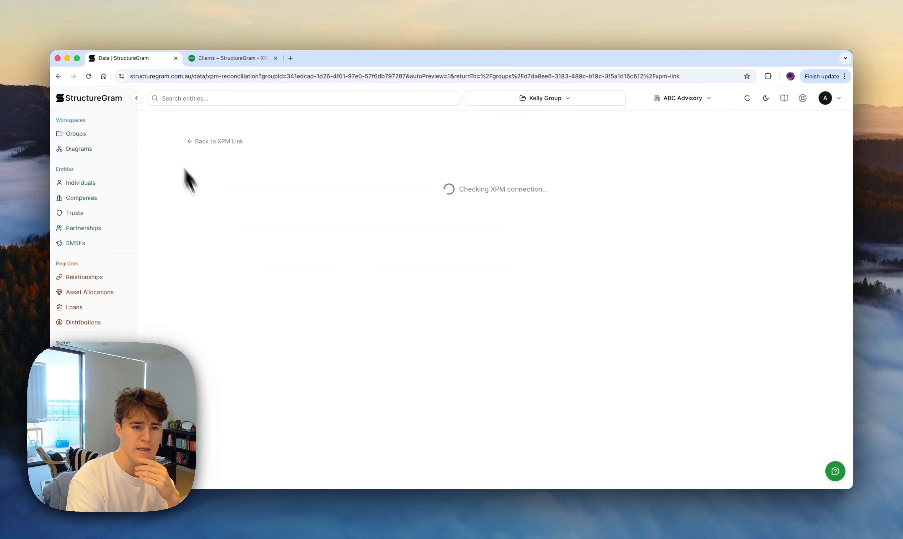